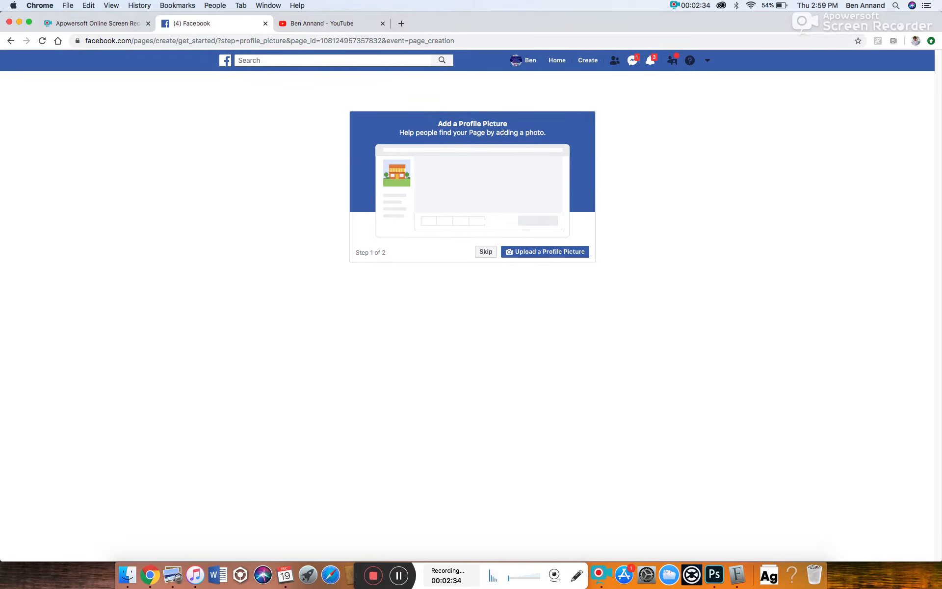
Upload ts-lineup-2.jpg from the flyers folder as the page's profile picture
{"action": "left_click", "coordinate": [557, 253]}
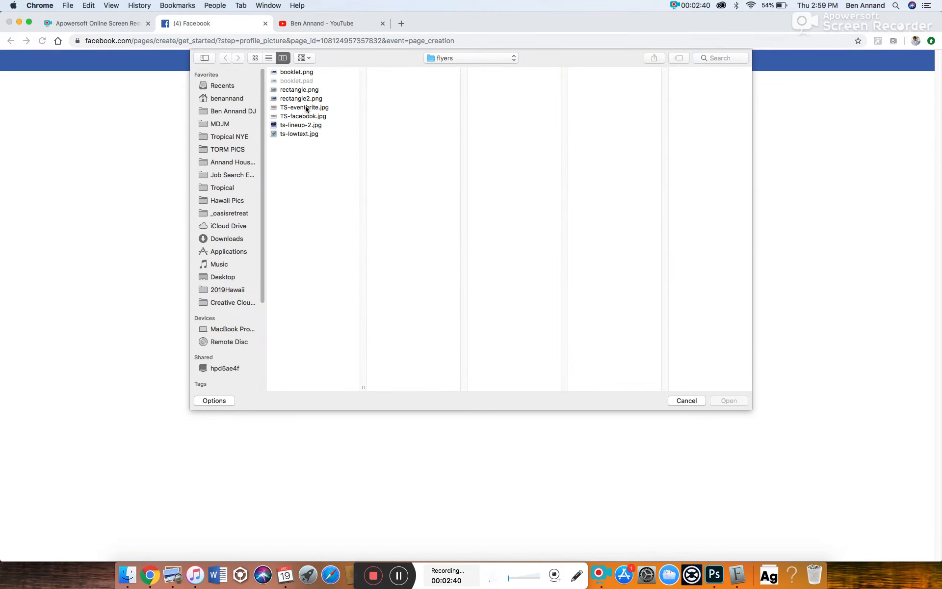
{"action": "left_click", "coordinate": [298, 126]}
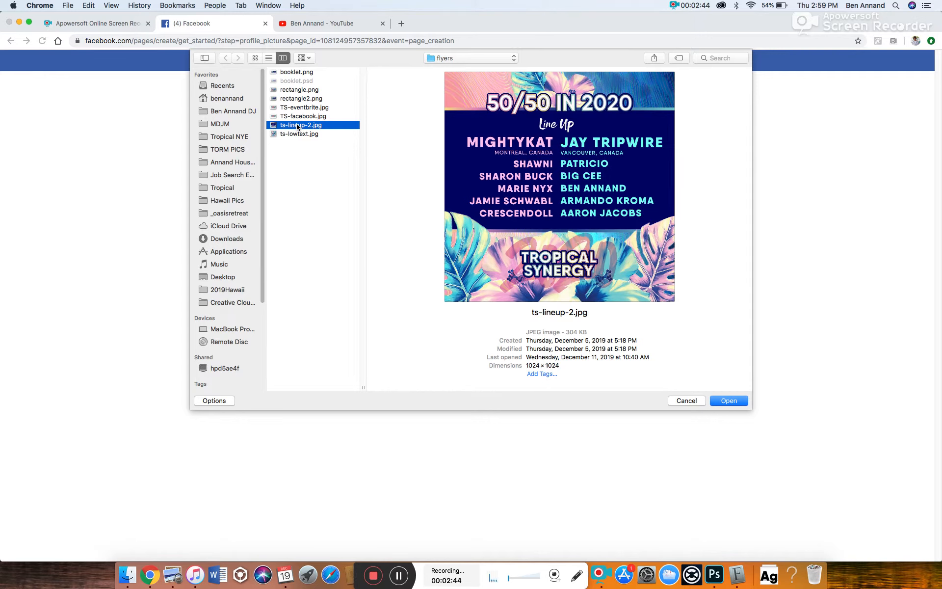
{"action": "left_click", "coordinate": [302, 135]}
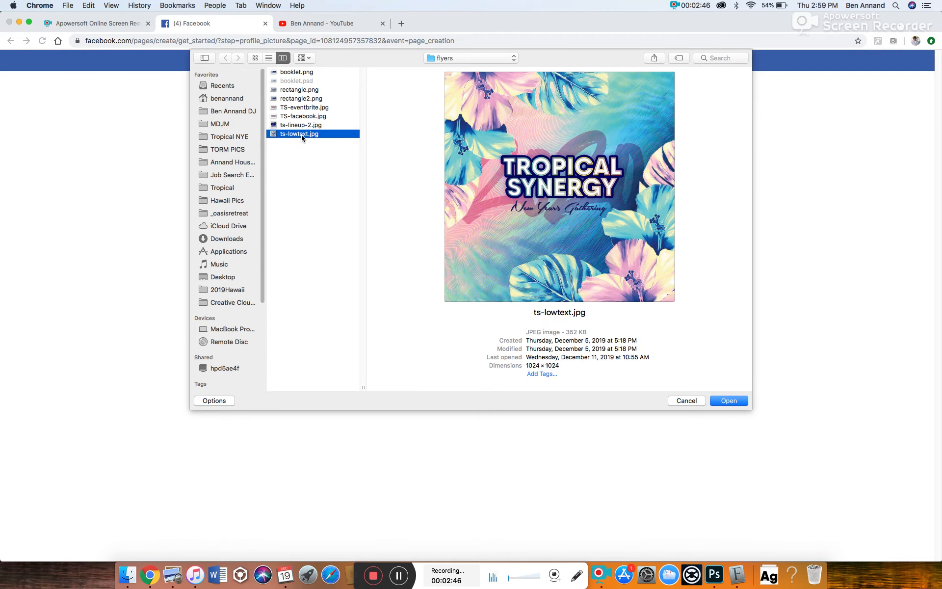
{"action": "left_click", "coordinate": [301, 126]}
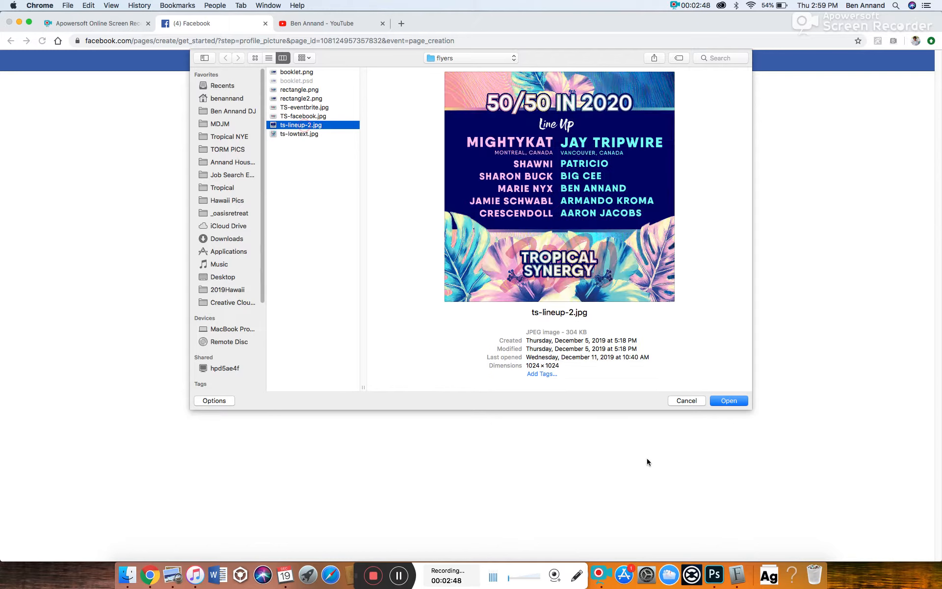
{"action": "left_click", "coordinate": [735, 402]}
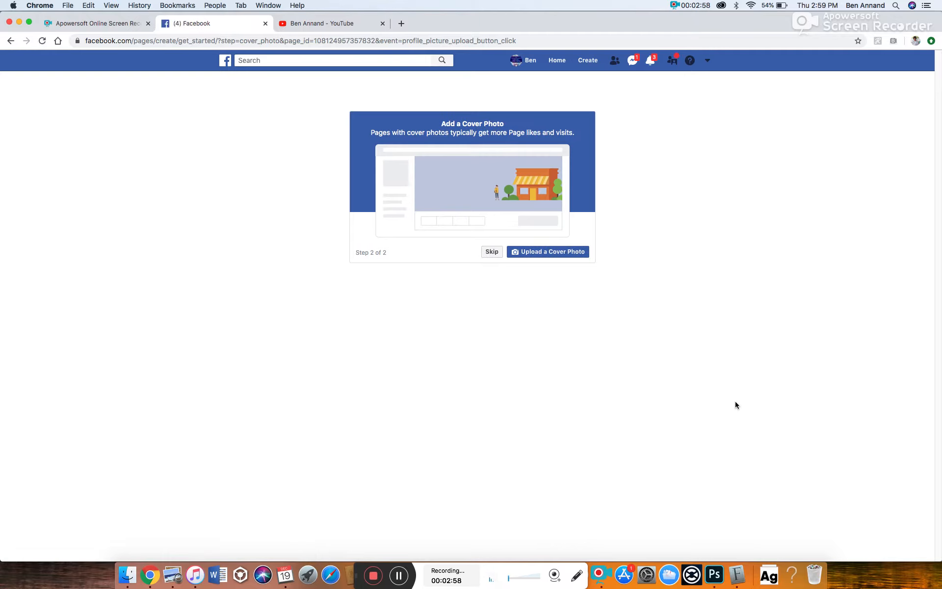
Upload ts-lowtext.jpg from the flyers folder as the page's cover photo
{"action": "left_click", "coordinate": [561, 253]}
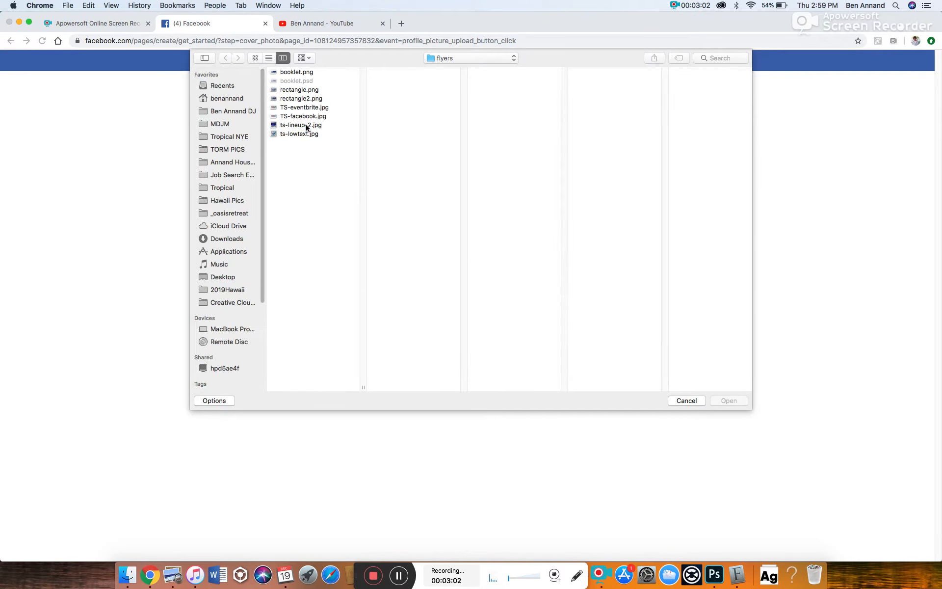
{"action": "left_click", "coordinate": [301, 136]}
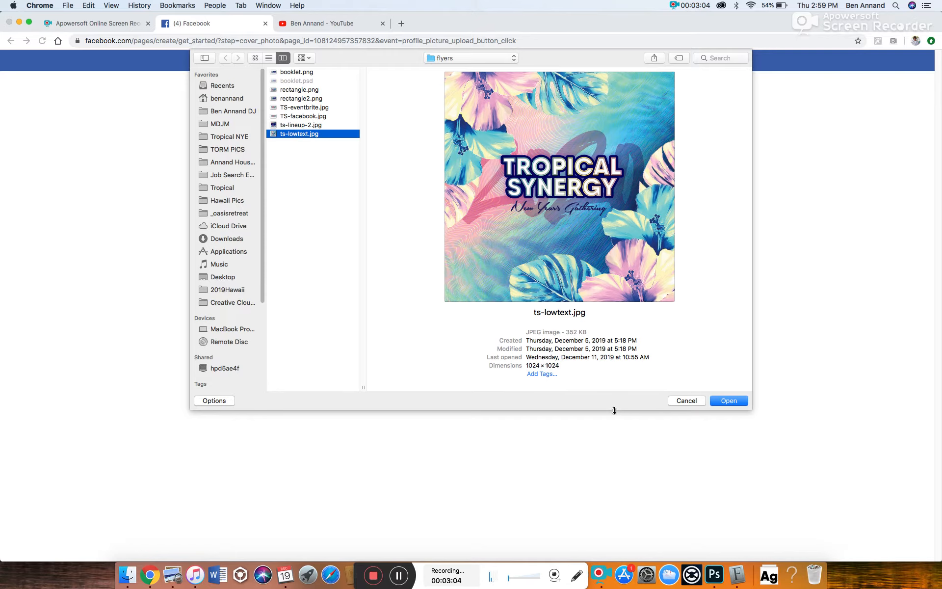
{"action": "left_click", "coordinate": [735, 402]}
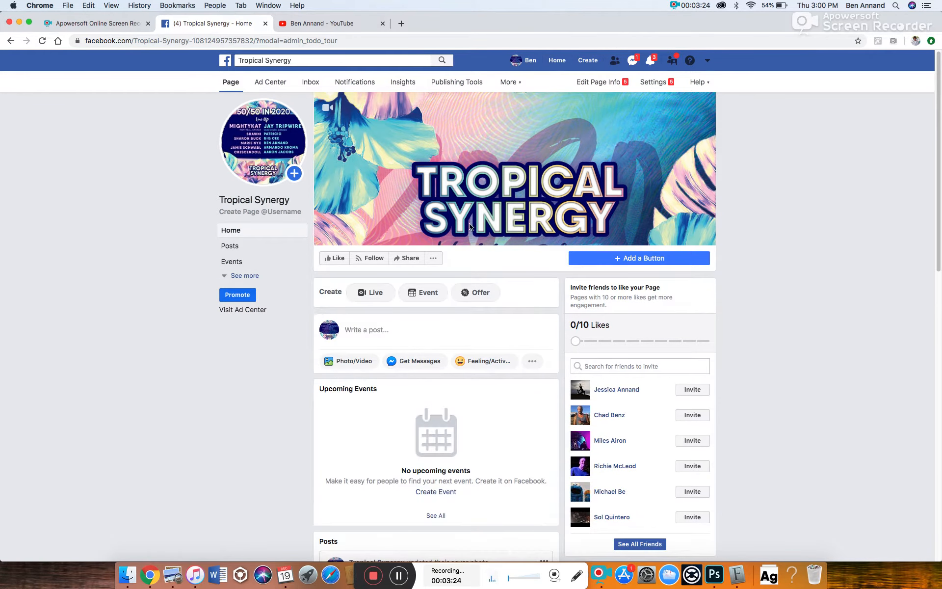
Add a cover photo description tagging the event Tropical Synergy NYE 2020 Gathering - Hours Extended!, save it and return to the page
{"action": "left_click", "coordinate": [544, 167]}
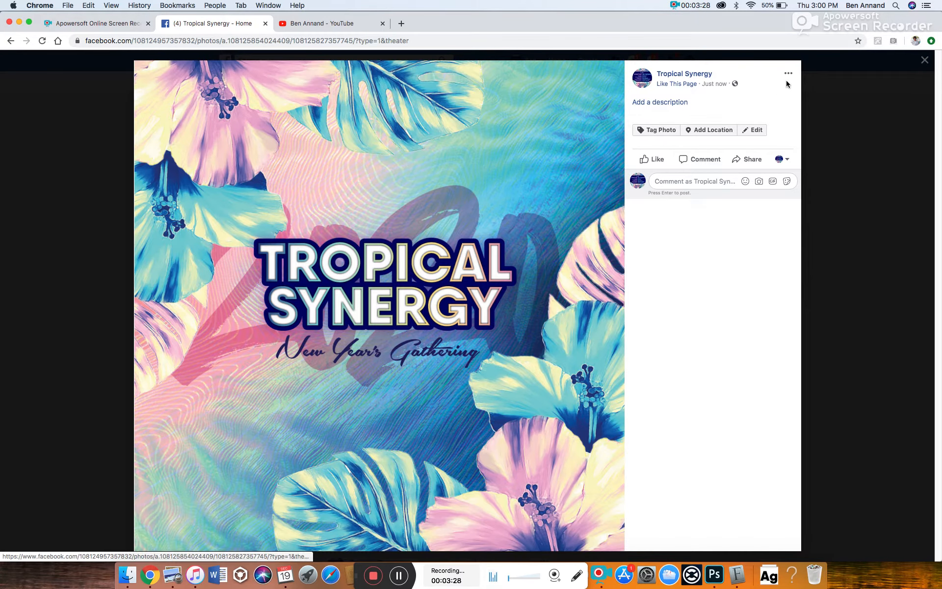
{"action": "left_click", "coordinate": [679, 102]}
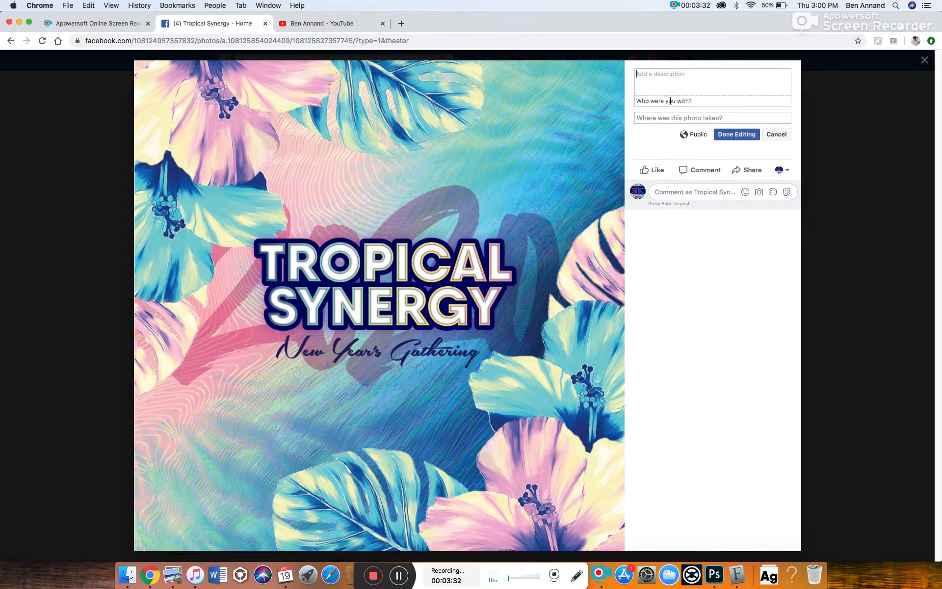
{"action": "type", "text": "@tropical"}
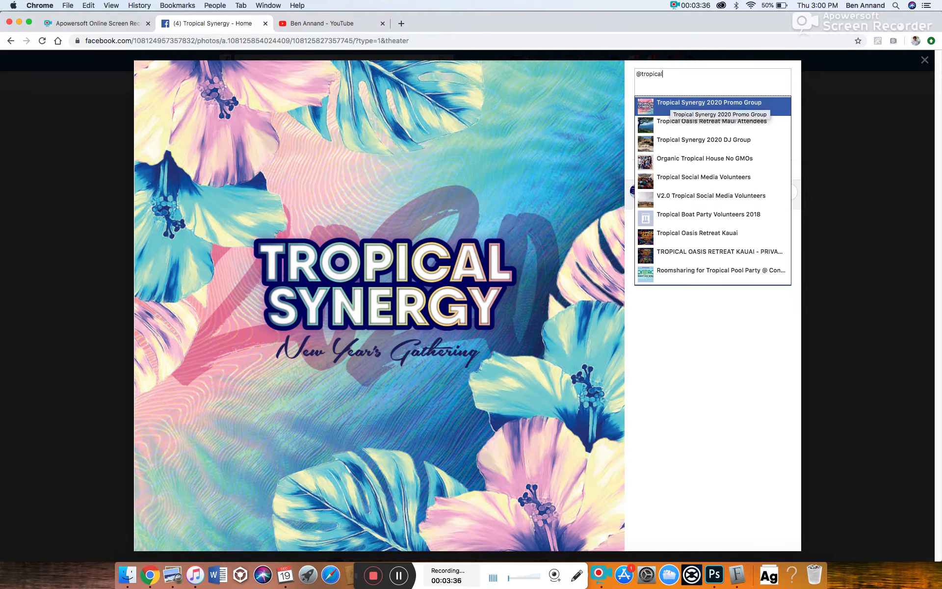
{"action": "type", "text": " syn"}
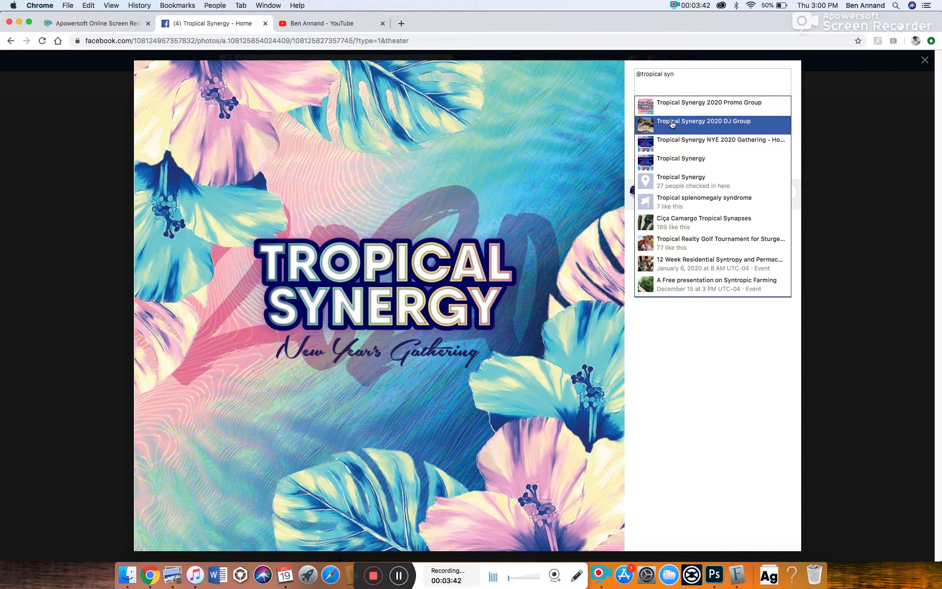
{"action": "left_click", "coordinate": [691, 144]}
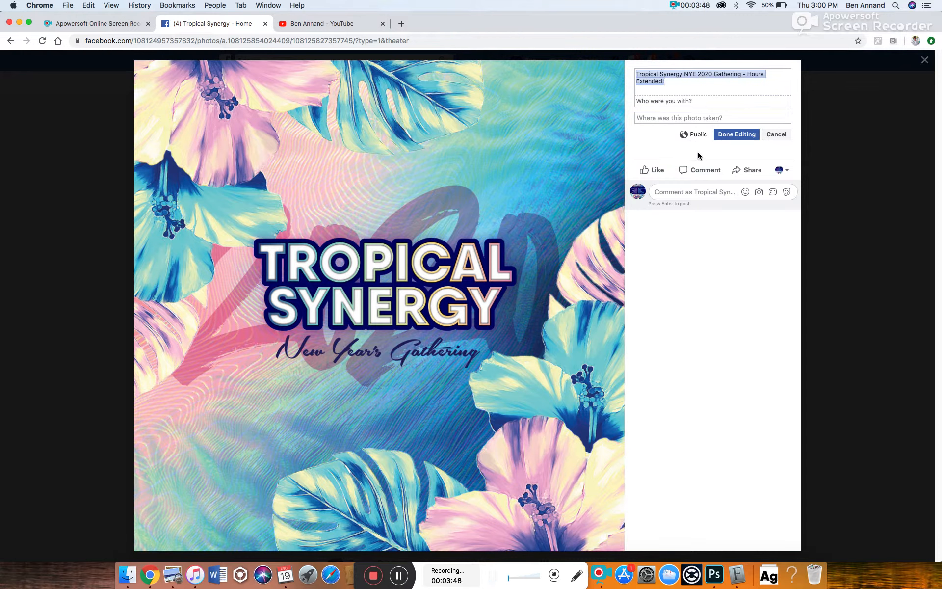
{"action": "left_click", "coordinate": [749, 141]}
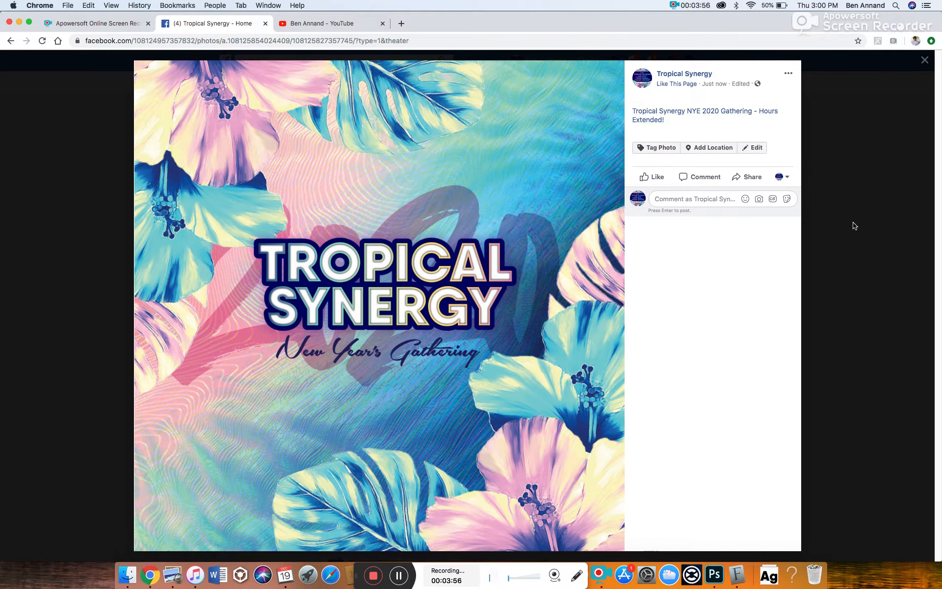
{"action": "left_click", "coordinate": [833, 153]}
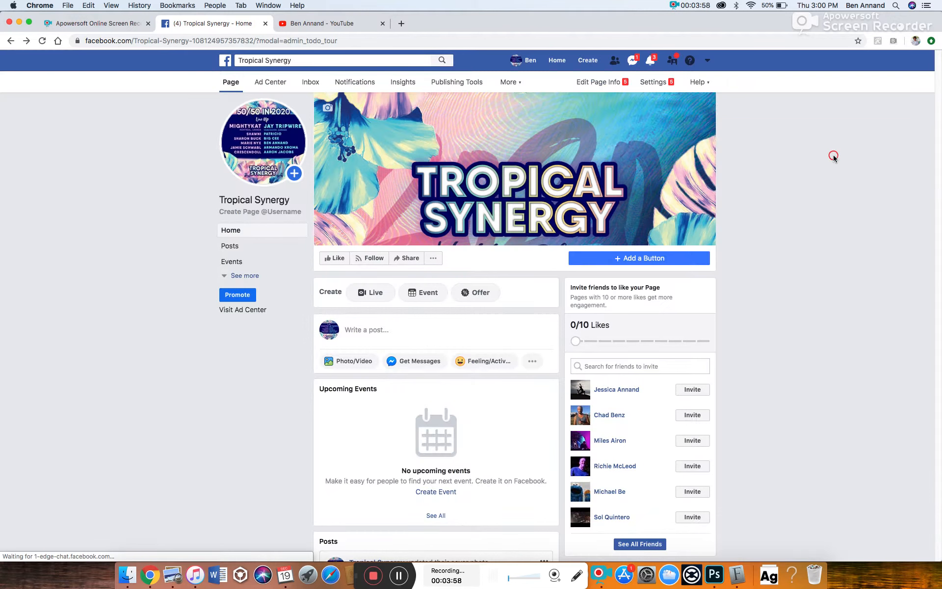
{"action": "scroll", "coordinate": [940, 191], "scroll_direction": "down", "scroll_amount": 4}
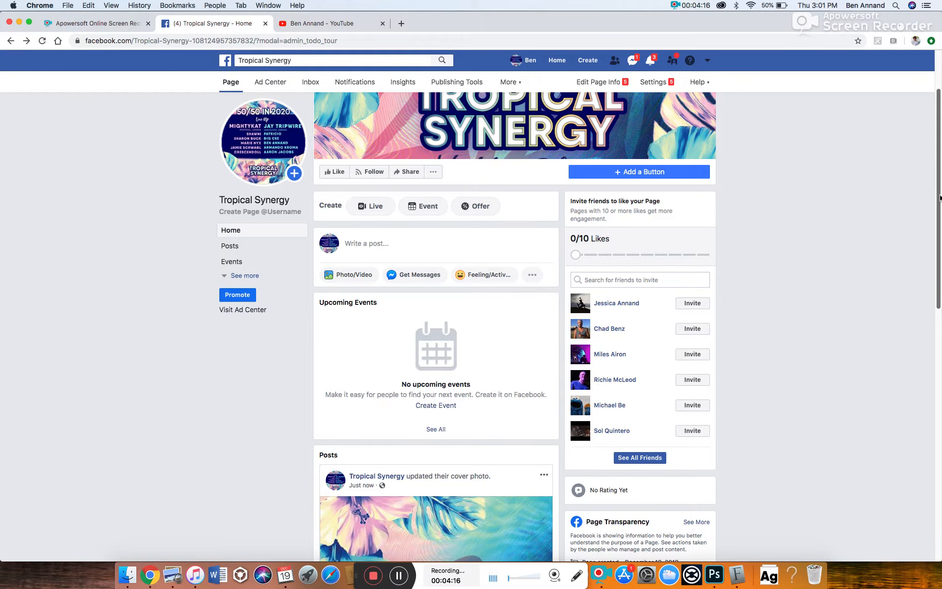
{"action": "scroll", "coordinate": [940, 197], "scroll_direction": "up", "scroll_amount": 3}
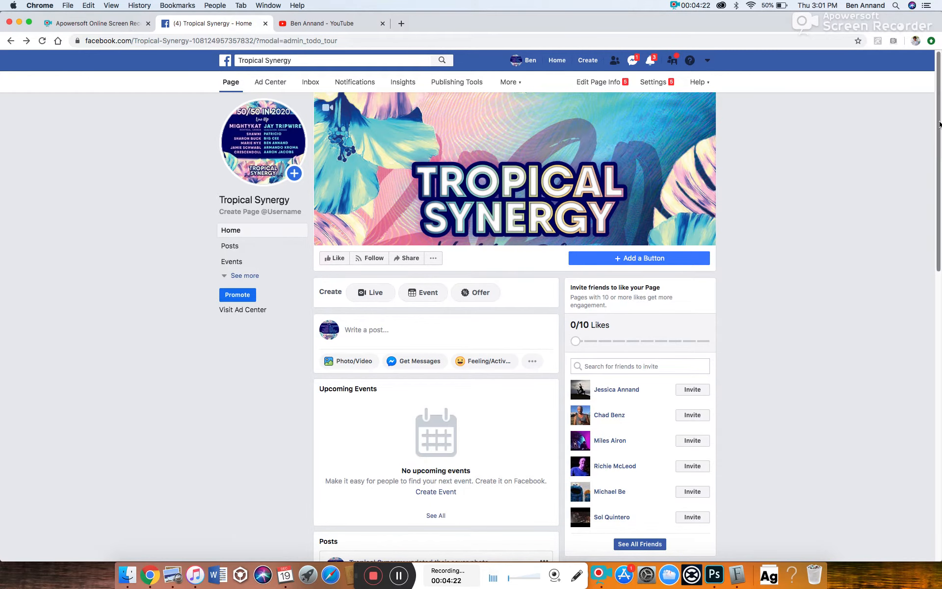
{"action": "scroll", "coordinate": [939, 124], "scroll_direction": "down", "scroll_amount": 5}
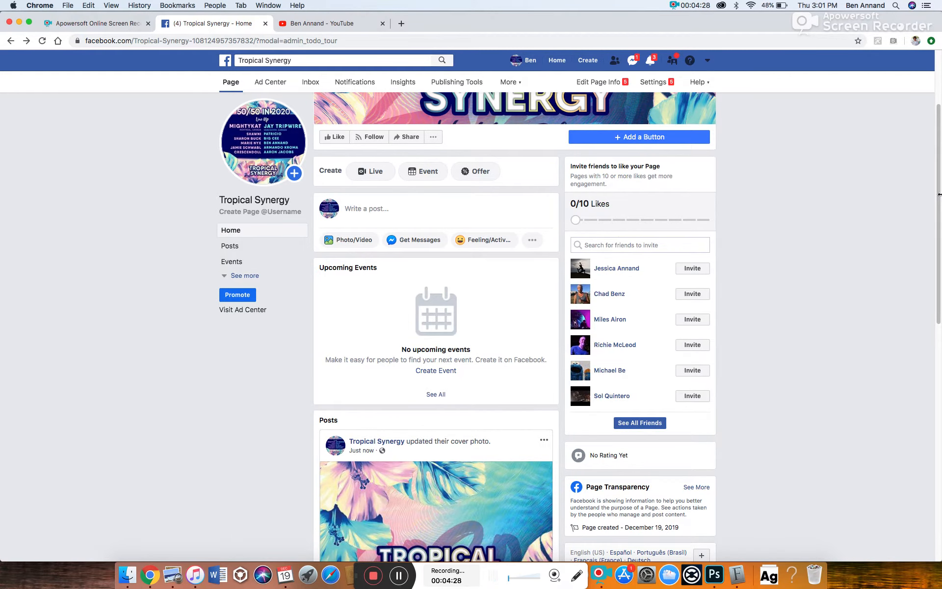
{"action": "left_click_drag", "start_coordinate": [939, 196], "coordinate": [940, 137]}
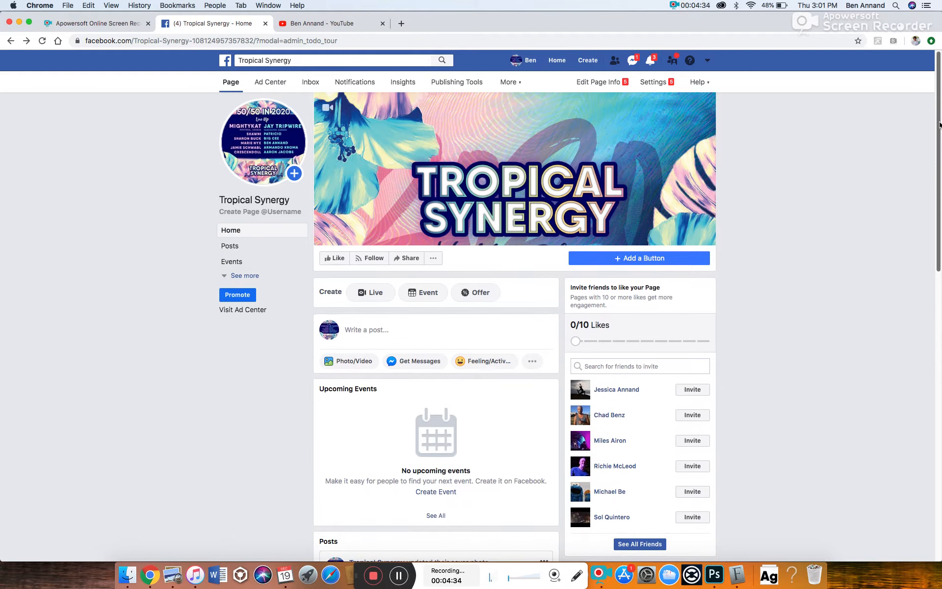
Start a new page post with the text "This is the Organization page for Tropical Synergy, a collaboration of"
{"action": "left_click", "coordinate": [364, 331]}
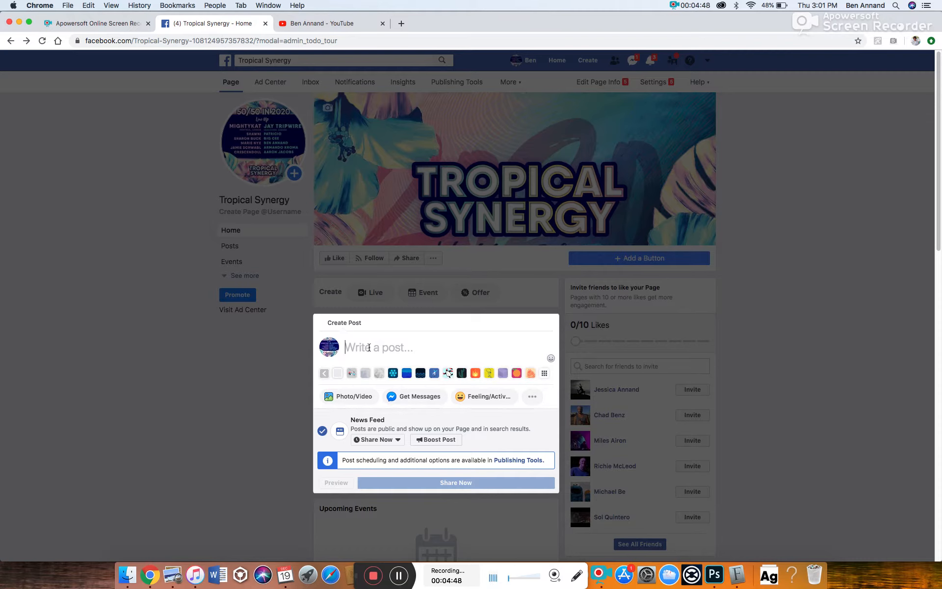
{"action": "type", "text": "This isthe Orga"}
{"action": "key", "text": "BackSpace"}
{"action": "key", "text": "BackSpace"}
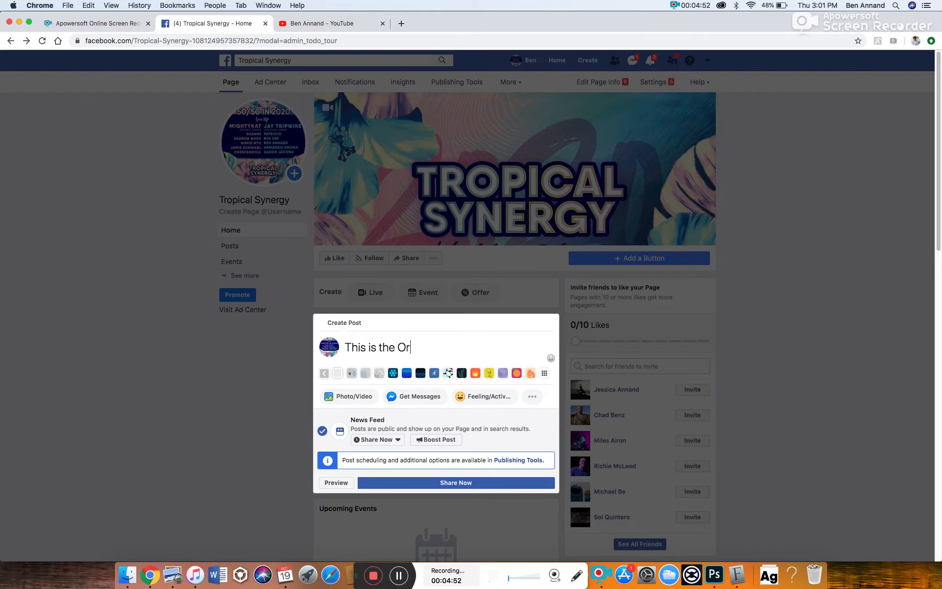
{"action": "type", "text": "ganization "}
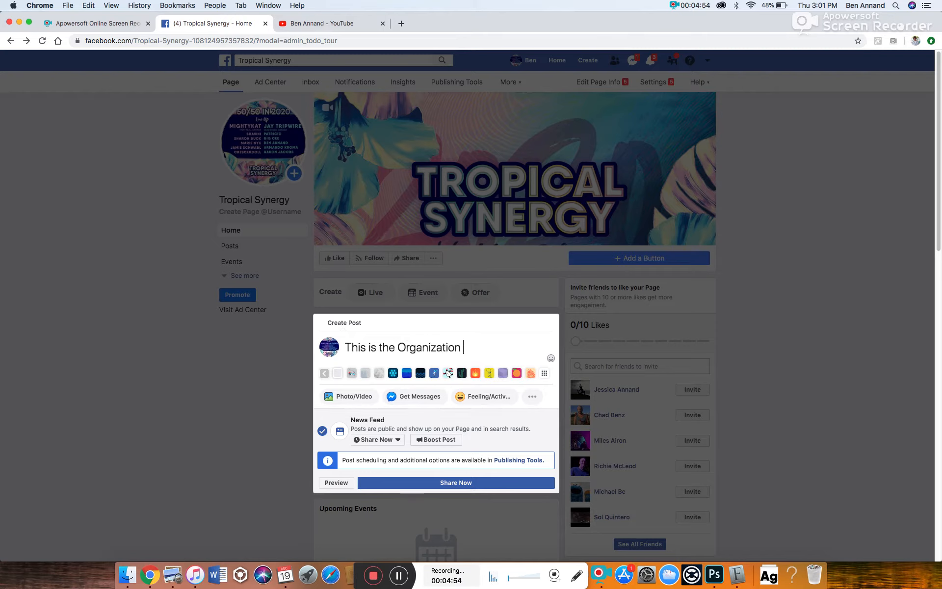
{"action": "type", "text": "page for Tropica"}
{"action": "key", "text": "BackSpace"}
{"action": "key", "text": "BackSpace"}
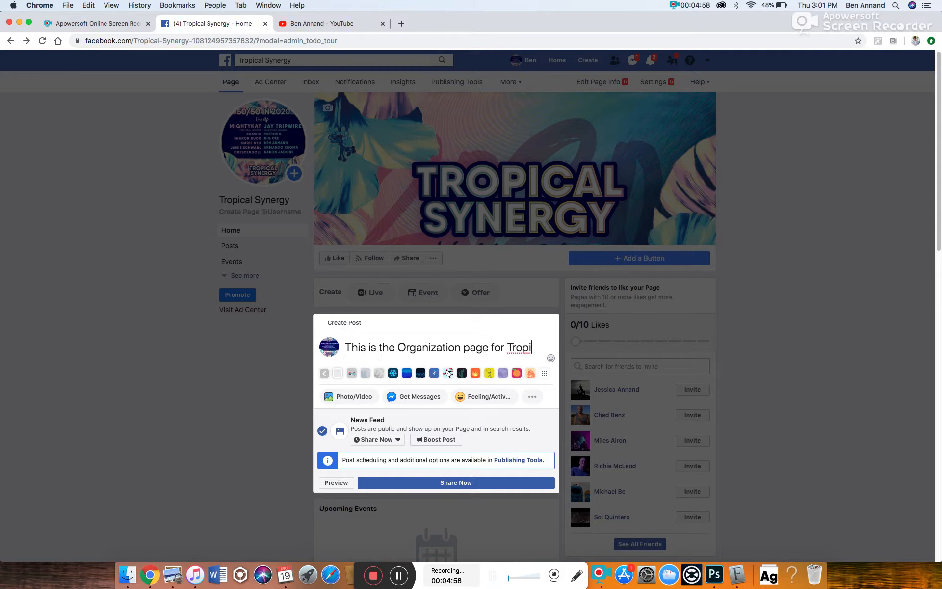
{"action": "type", "text": "cal Synegr"}
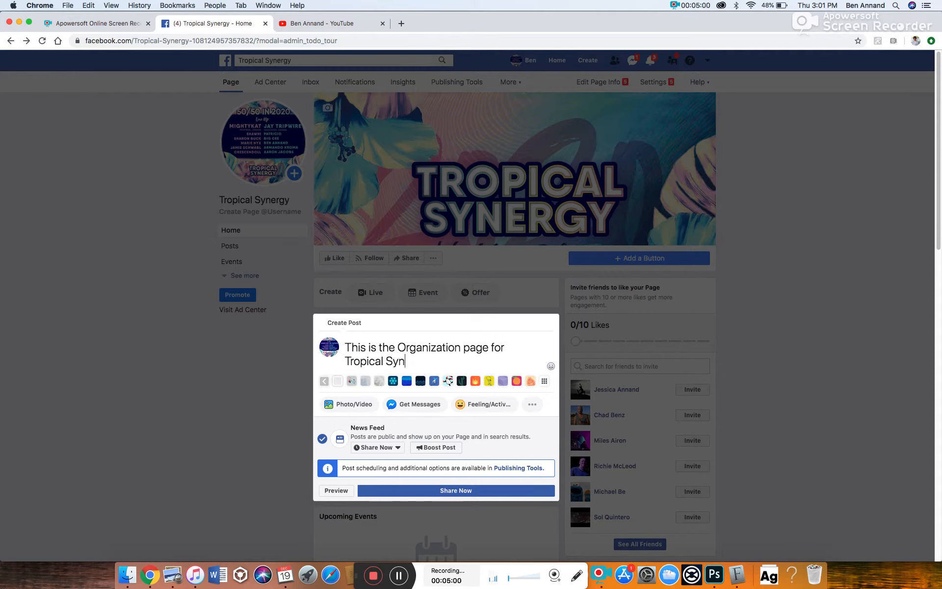
{"action": "key", "text": "BackSpace"}
{"action": "key", "text": "BackSpace"}
{"action": "key", "text": "BackSpace"}
{"action": "key", "text": "BackSpace"}
{"action": "key", "text": "BackSpace"}
{"action": "key", "text": "BackSpace"}
{"action": "type", "text": "Synergy, a cool"}
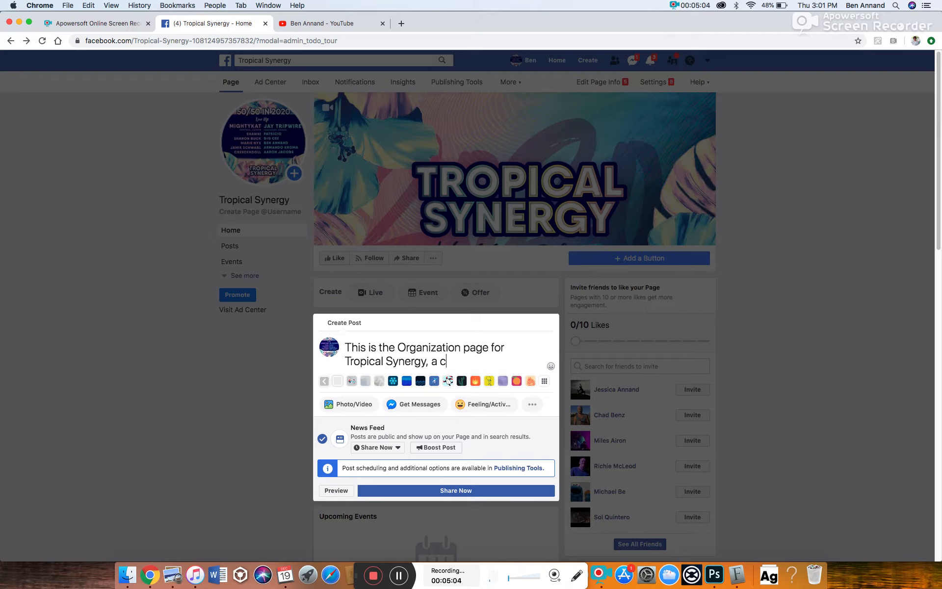
{"action": "key", "text": "BackSpace"}
{"action": "key", "text": "BackSpace"}
{"action": "type", "text": "llaboration of"}
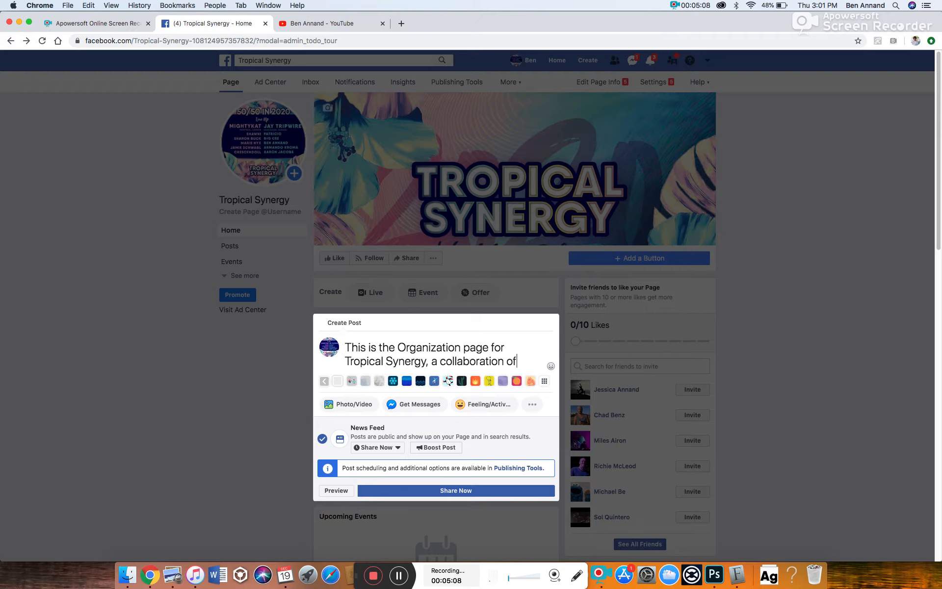
Finish the post's first sentence by tagging the pages Tropical Events, Wulfpack, and ChinoSound
{"action": "type", "text": " @tropical events"}
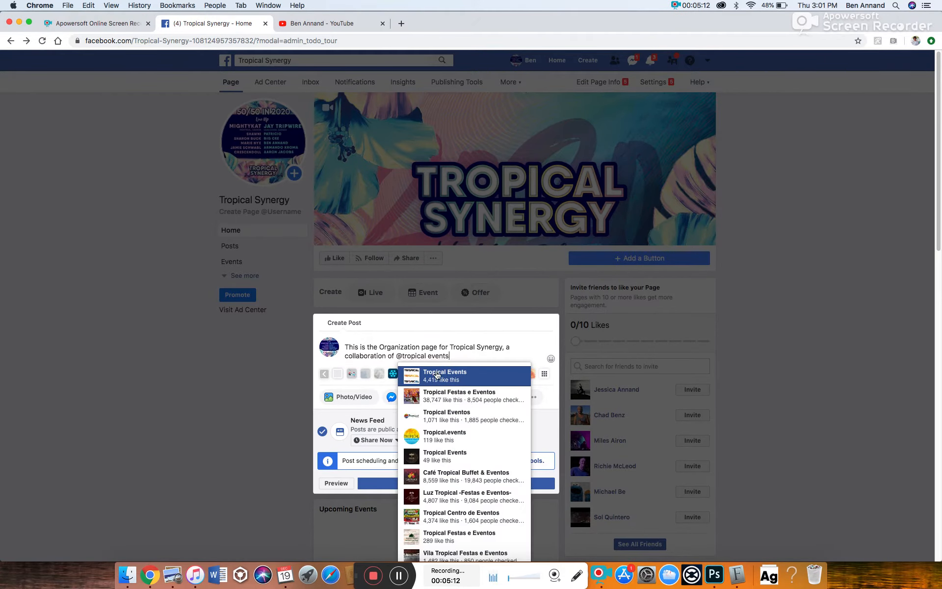
{"action": "left_click", "coordinate": [437, 375]}
{"action": "type", "text": ", @wulfpc"}
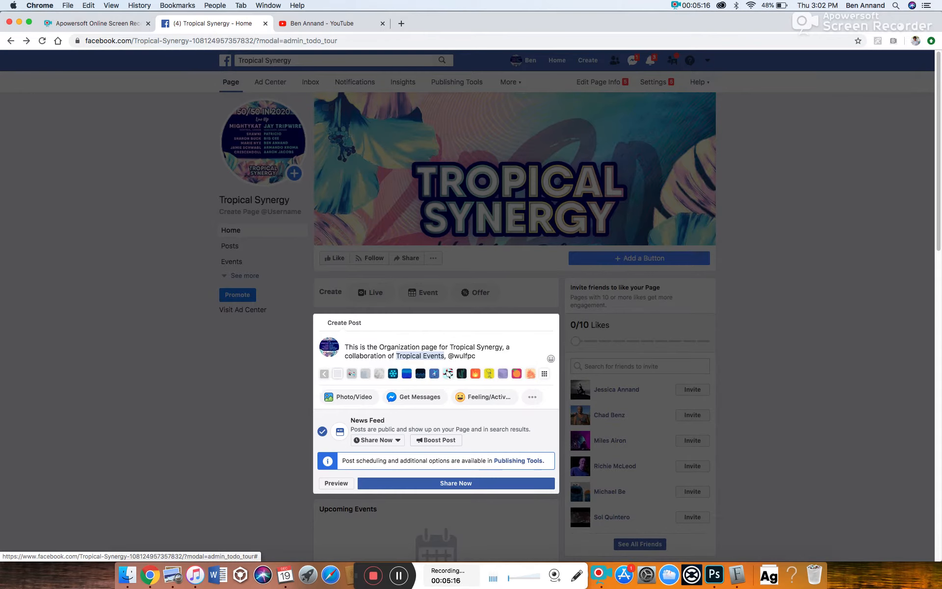
{"action": "left_click", "coordinate": [492, 380]}
{"action": "type", "text": ", and @chnd"}
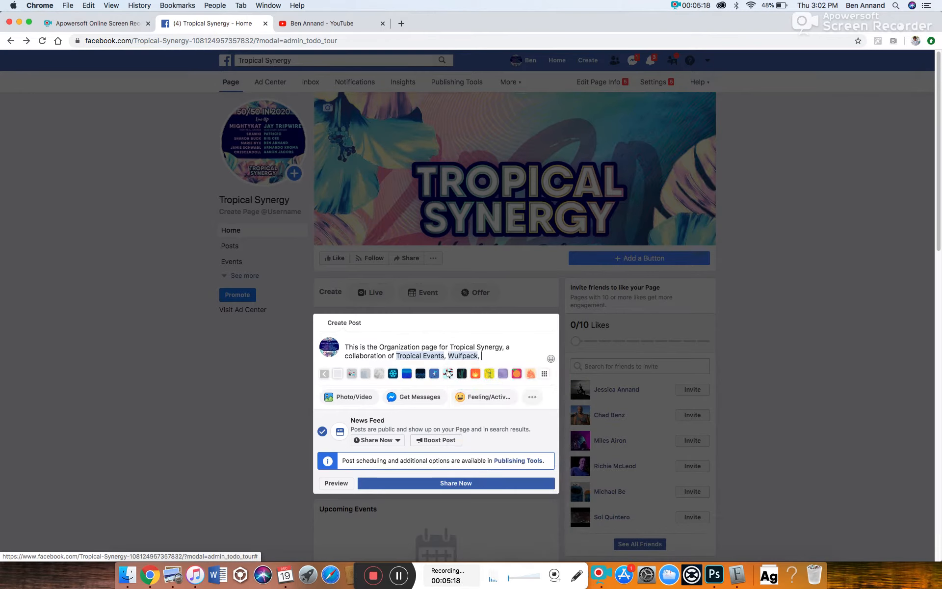
{"action": "key", "text": "BackSpace"}
{"action": "key", "text": "BackSpace"}
{"action": "key", "text": "BackSpace"}
{"action": "type", "text": "inosoun"}
{"action": "left_click", "coordinate": [513, 376]}
Add a separate paragraph to the post reading "Please join us for a magical new Year's 2020!"
{"action": "key", "text": "Return"}
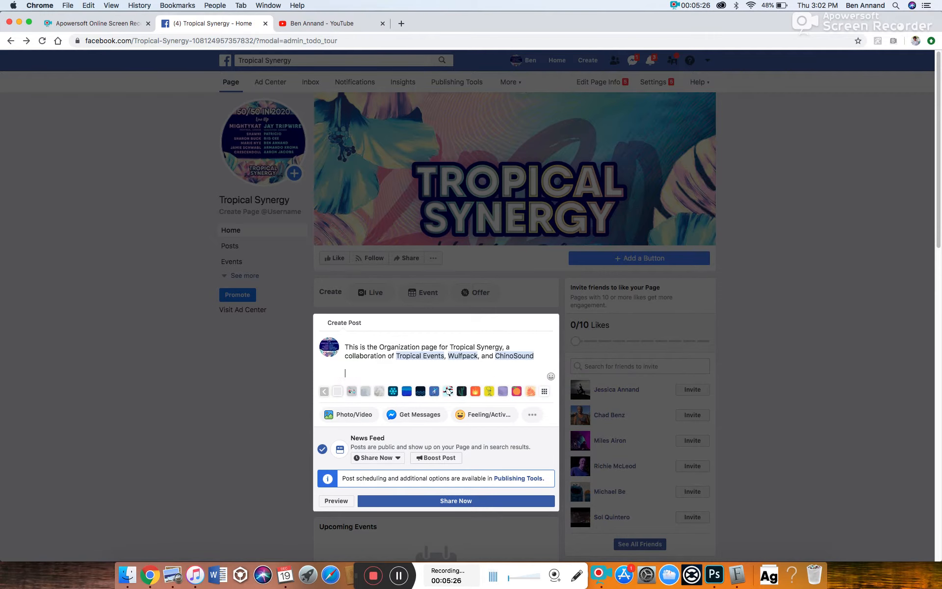
{"action": "type", "text": "Please join us for "}
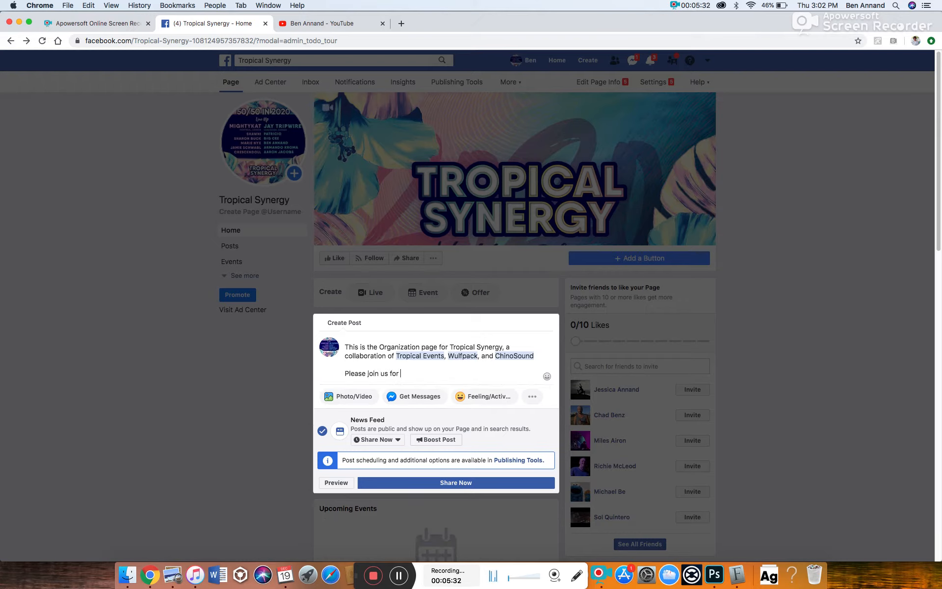
{"action": "type", "text": "a magical new Year's 2020!"}
{"action": "key", "text": "Return"}
{"action": "key", "text": "Return"}
Write "You can RSVP on the event page here:" as the post's last paragraph
{"action": "type", "text": "You"}
{"action": "type", "text": " can RSV"}
{"action": "type", "text": "P and"}
{"action": "type", "text": "the event page"}
{"action": "type", "text": " here:"}
Tag the event Tropical Synergy NYE 2020 Gathering - Hours Extended! after the RSVP text in the post
{"action": "type", "text": " @Trp[pioc"}
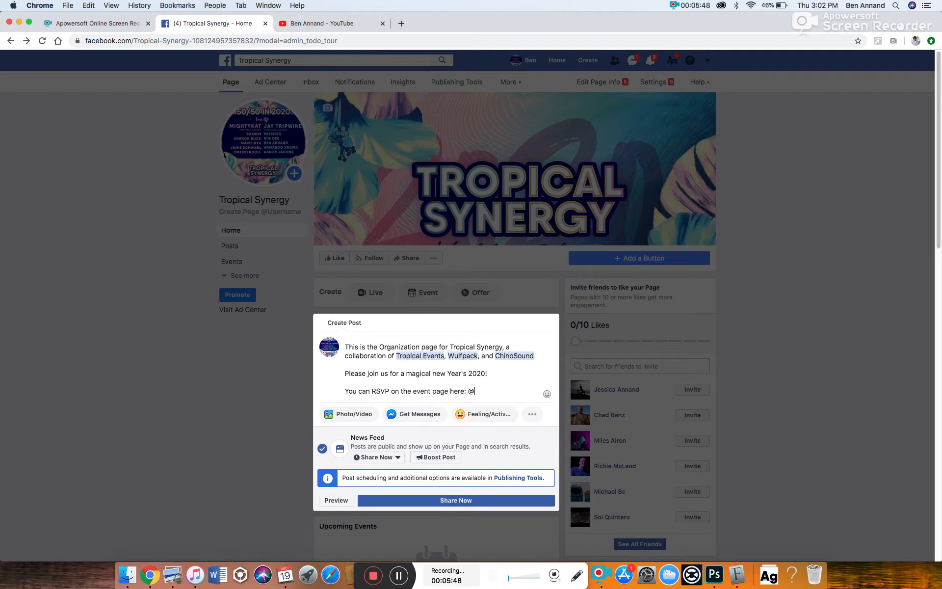
{"action": "key", "text": "BackSpace"}
{"action": "key", "text": "BackSpace"}
{"action": "key", "text": "BackSpace"}
{"action": "key", "text": "BackSpace"}
{"action": "key", "text": "BackSpace"}
{"action": "key", "text": "BackSpace"}
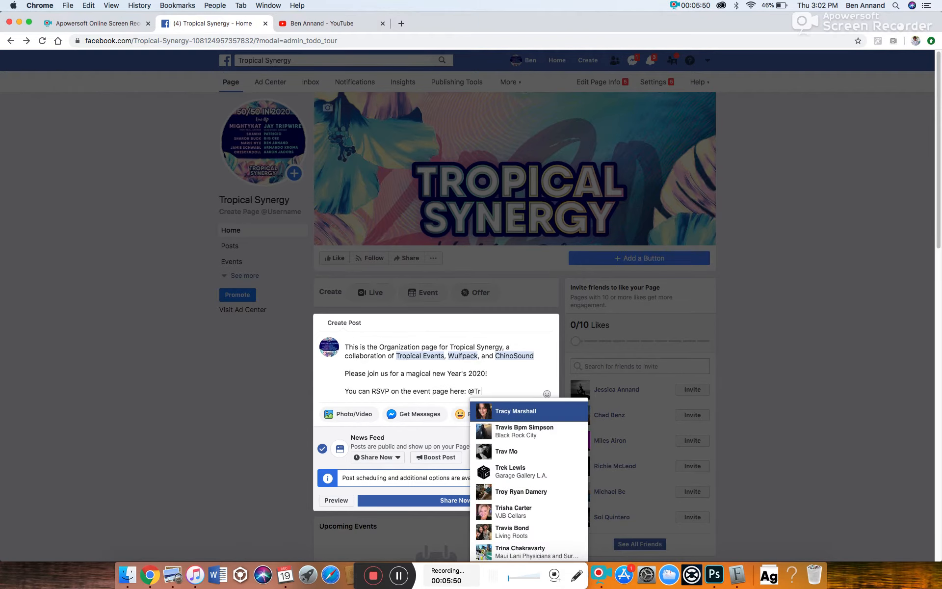
{"action": "type", "text": "op"}
{"action": "type", "text": "opi"}
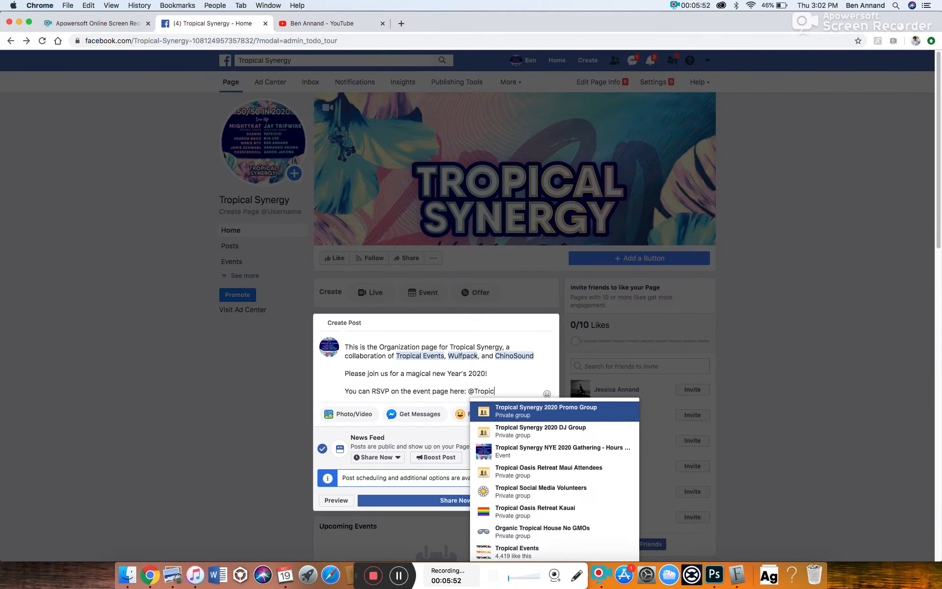
{"action": "left_click", "coordinate": [548, 456]}
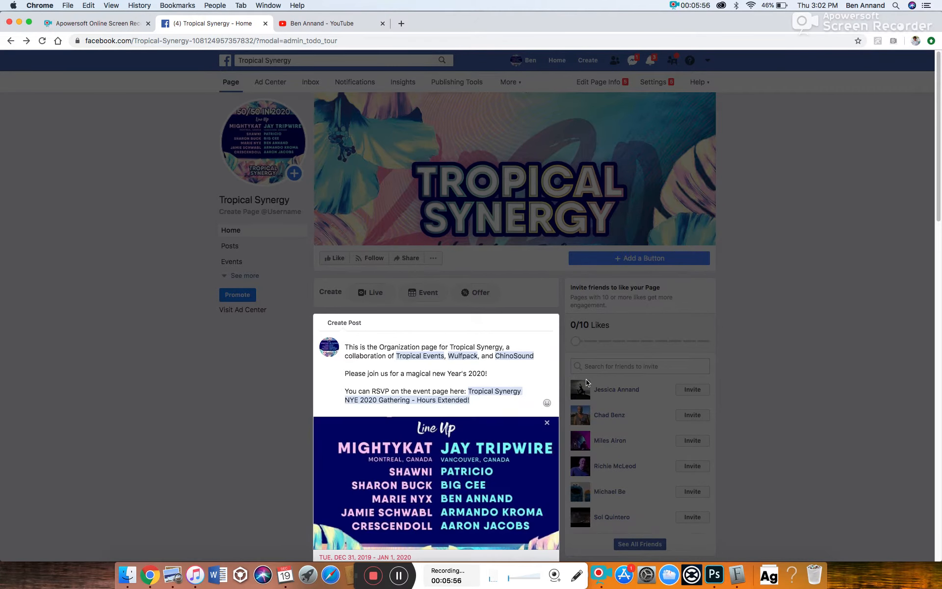
Publish the finished post to the Page and dismiss the donate button suggestion above it
{"action": "scroll", "coordinate": [422, 410], "scroll_direction": "down", "scroll_amount": 5}
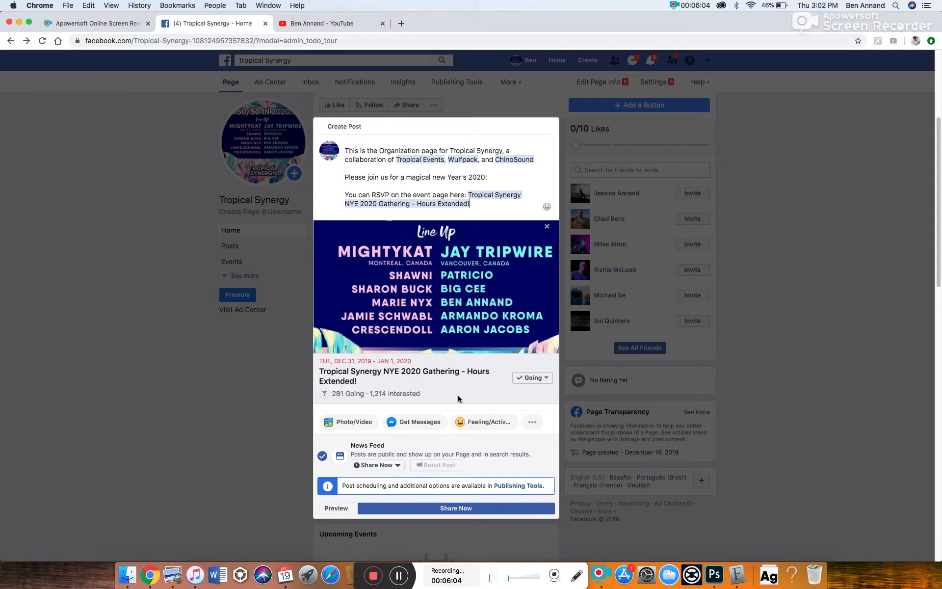
{"action": "left_click", "coordinate": [456, 509]}
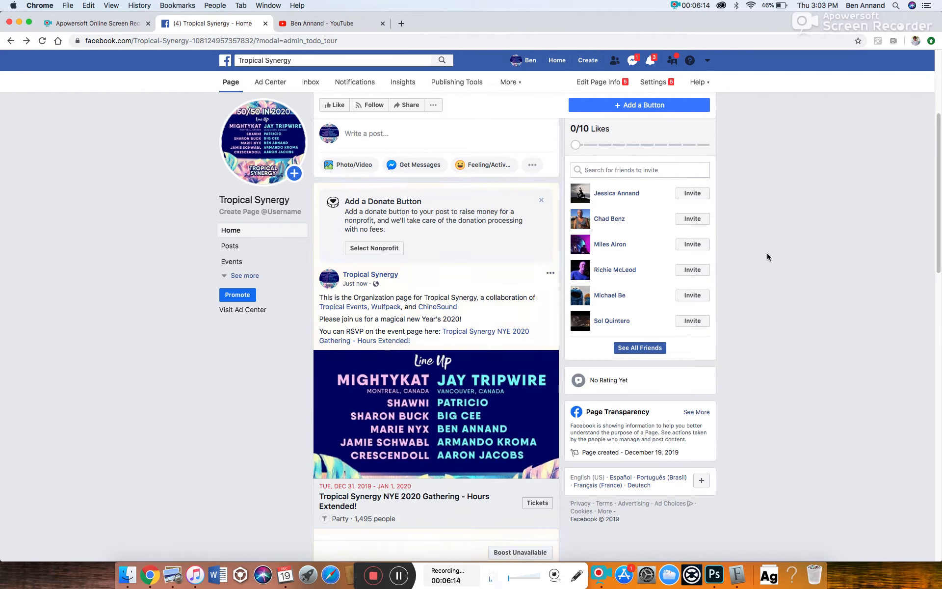
{"action": "left_click", "coordinate": [543, 201]}
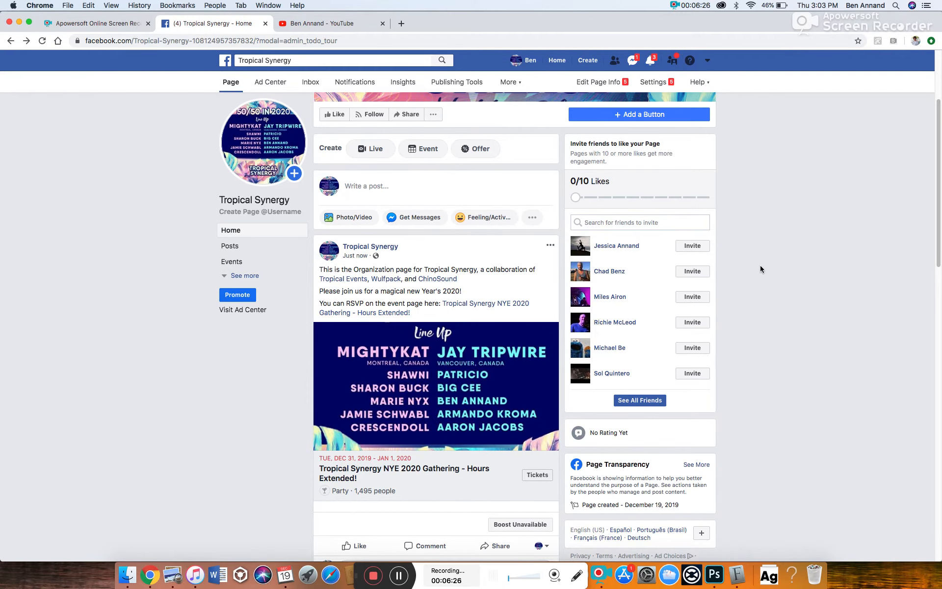
{"action": "left_click_drag", "start_coordinate": [940, 207], "coordinate": [937, 529]}
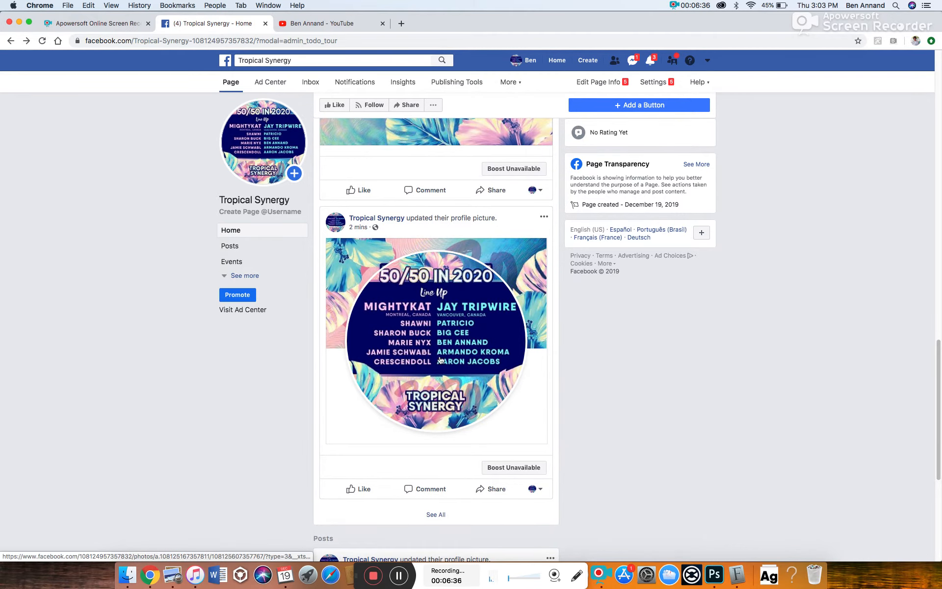
{"action": "left_click_drag", "start_coordinate": [940, 364], "coordinate": [938, 412]}
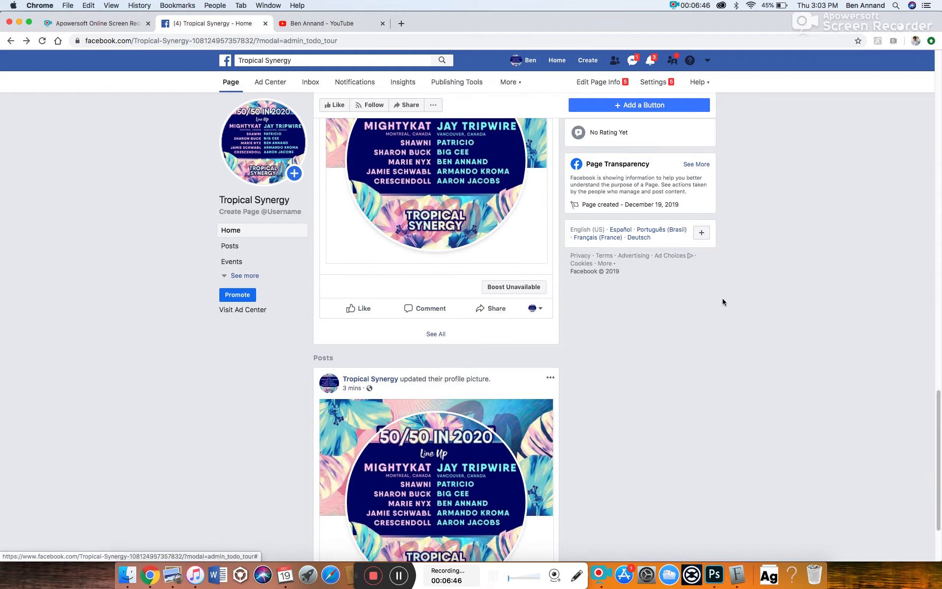
{"action": "scroll", "coordinate": [940, 486], "scroll_direction": "down", "scroll_amount": 3}
{"action": "scroll", "coordinate": [939, 490], "scroll_direction": "down", "scroll_amount": 1}
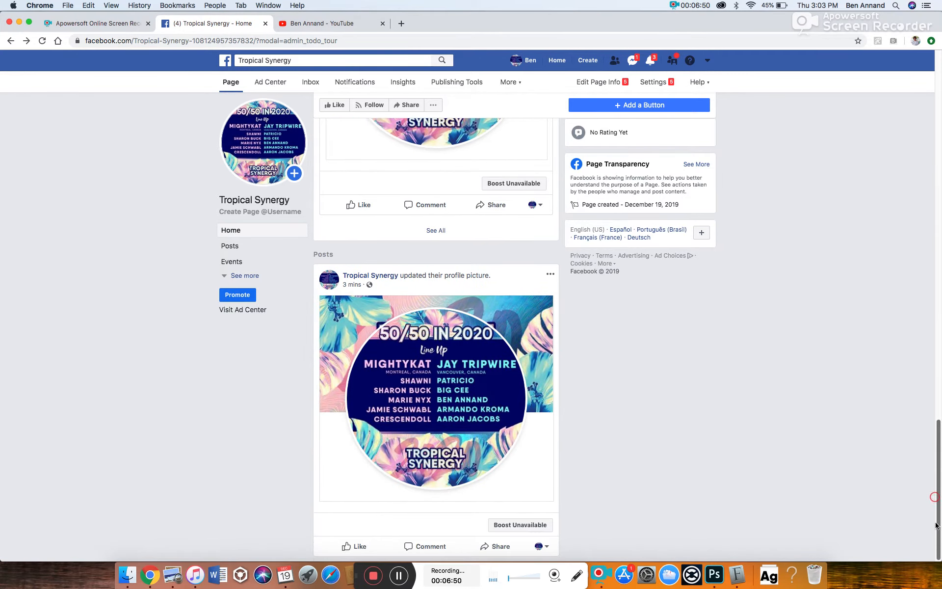
{"action": "left_click", "coordinate": [418, 203]}
{"action": "type", "text": "Please sh"}
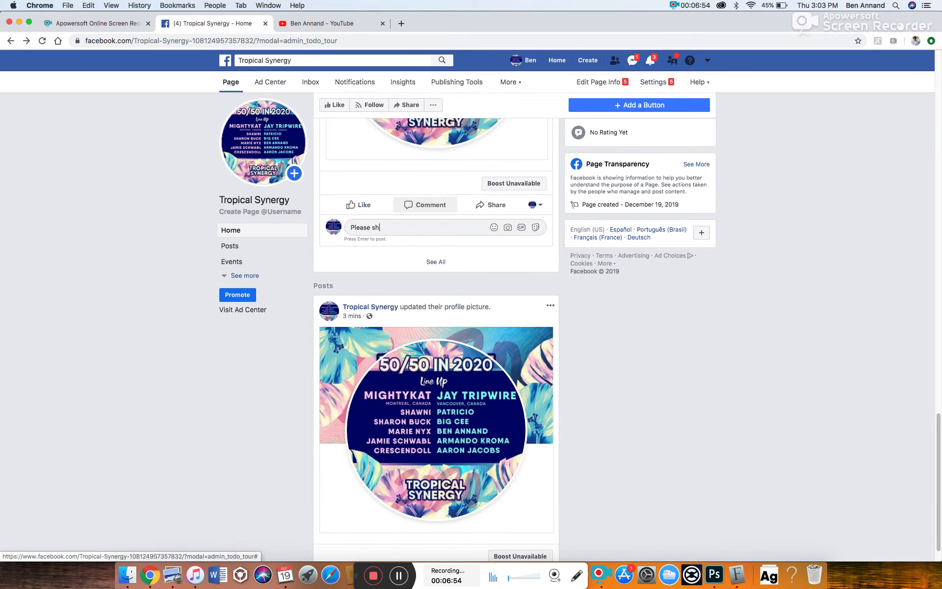
{"action": "type", "text": "are this flyer!"}
{"action": "key", "text": "Return"}
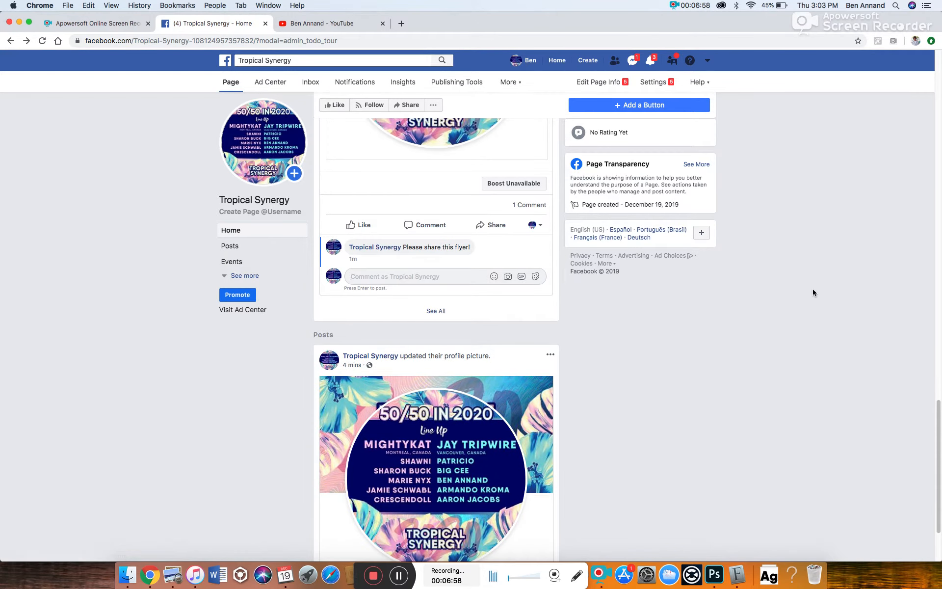
Open the Tropical Synergy NYE 2020 Gathering event from the Page's newly published post
{"action": "scroll", "coordinate": [940, 384], "scroll_direction": "up", "scroll_amount": 5}
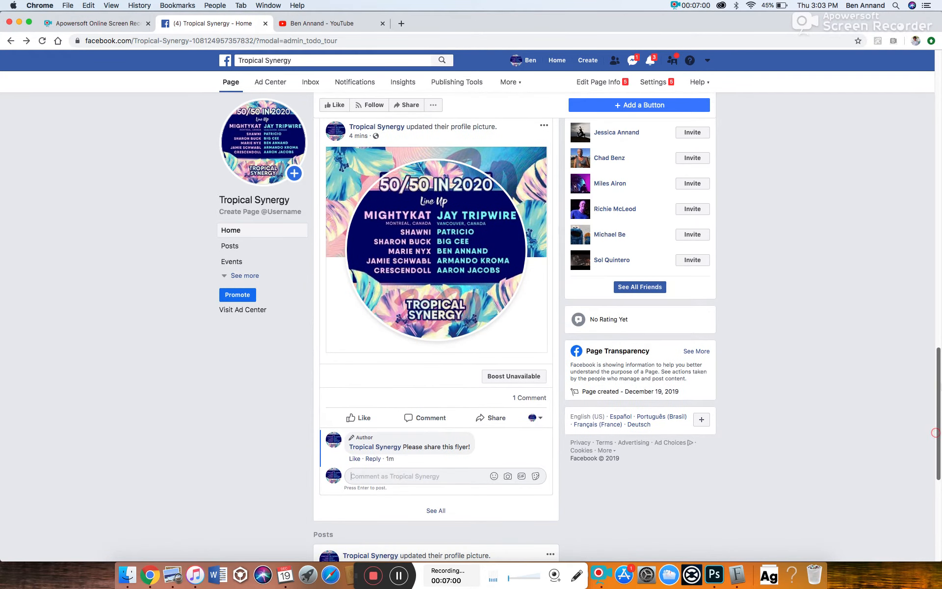
{"action": "left_click_drag", "start_coordinate": [940, 384], "coordinate": [940, 174]}
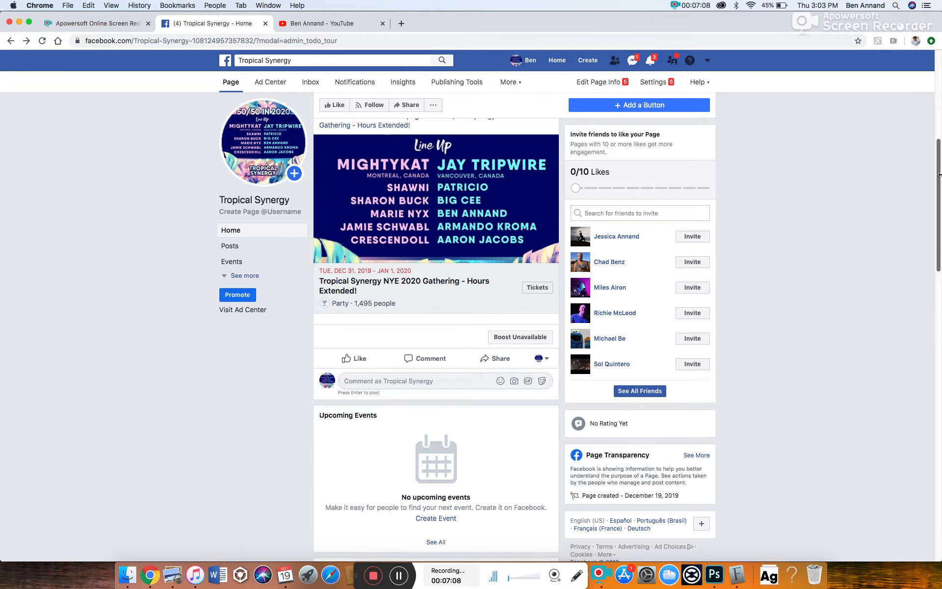
{"action": "scroll", "coordinate": [452, 274], "scroll_direction": "down", "scroll_amount": 3}
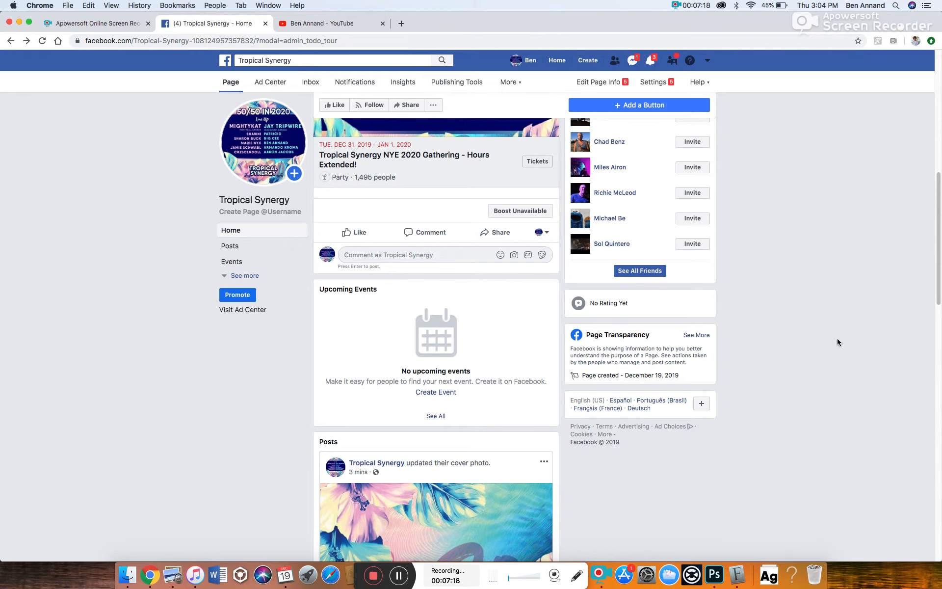
{"action": "scroll", "coordinate": [940, 293], "scroll_direction": "up", "scroll_amount": 5}
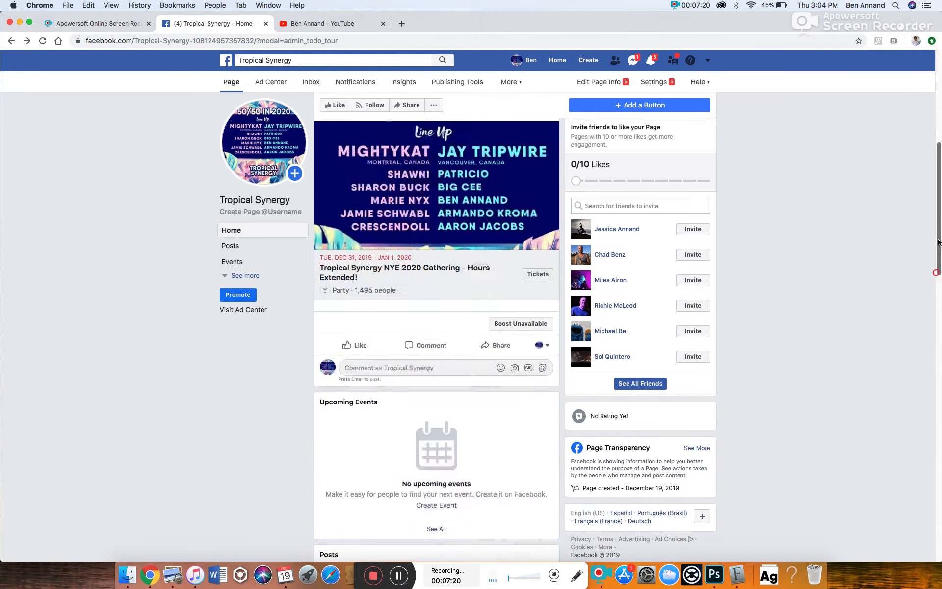
{"action": "scroll", "coordinate": [559, 326], "scroll_direction": "up", "scroll_amount": 2}
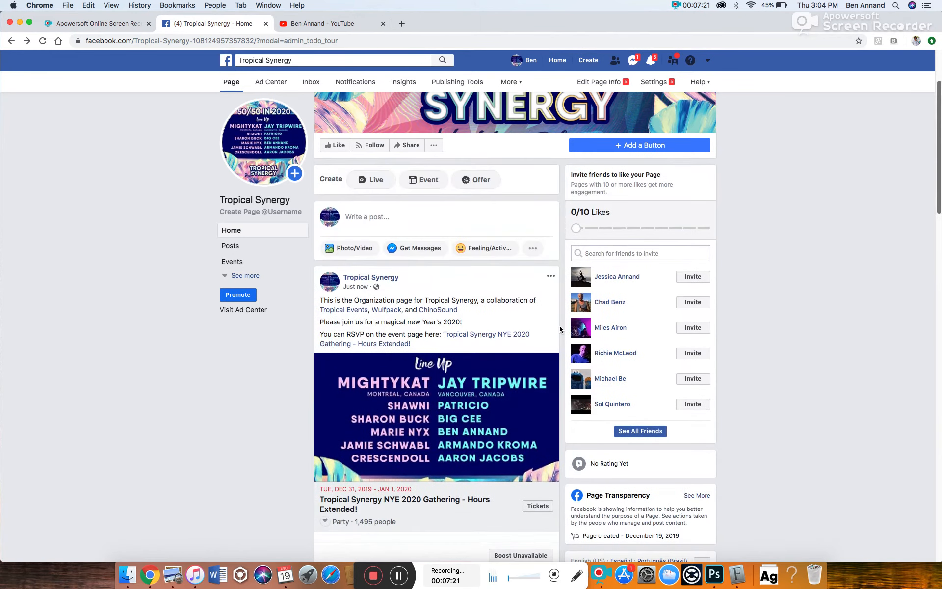
{"action": "left_click", "coordinate": [502, 334]}
{"action": "left_click", "coordinate": [510, 291]}
{"action": "left_click", "coordinate": [446, 357]}
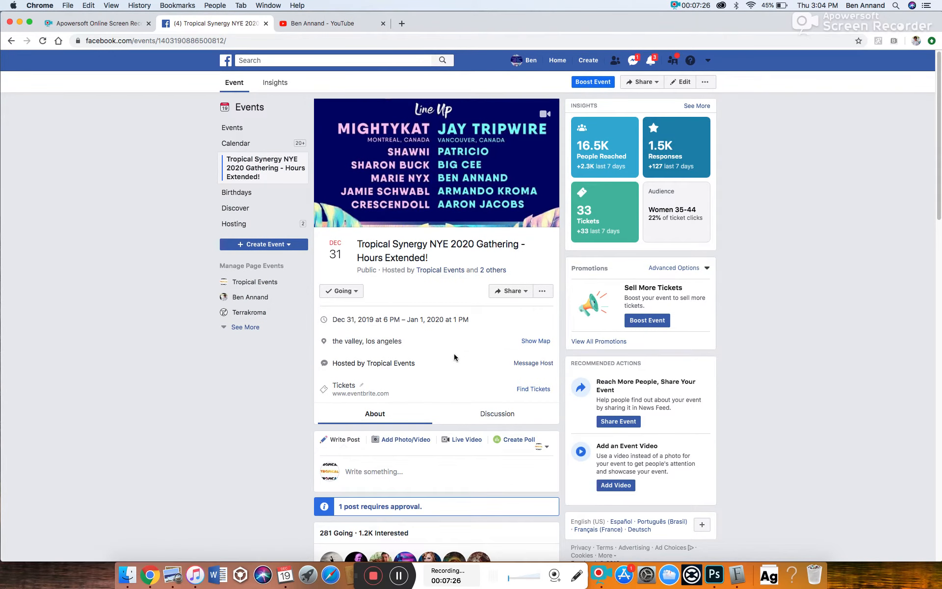
Add the NYE 2020 Gathering event to the Tropical Synergy Page's events
{"action": "left_click", "coordinate": [542, 292]}
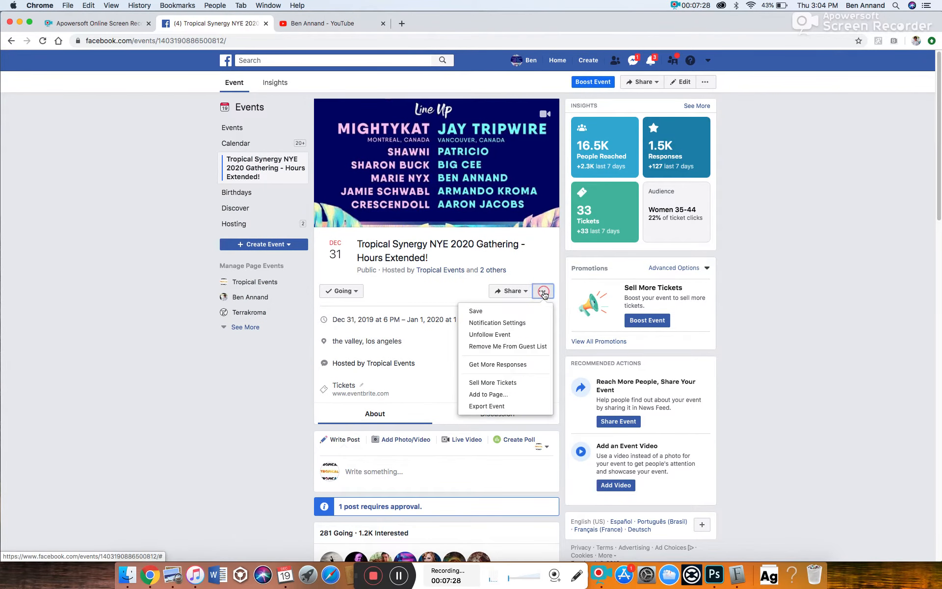
{"action": "left_click", "coordinate": [487, 394]}
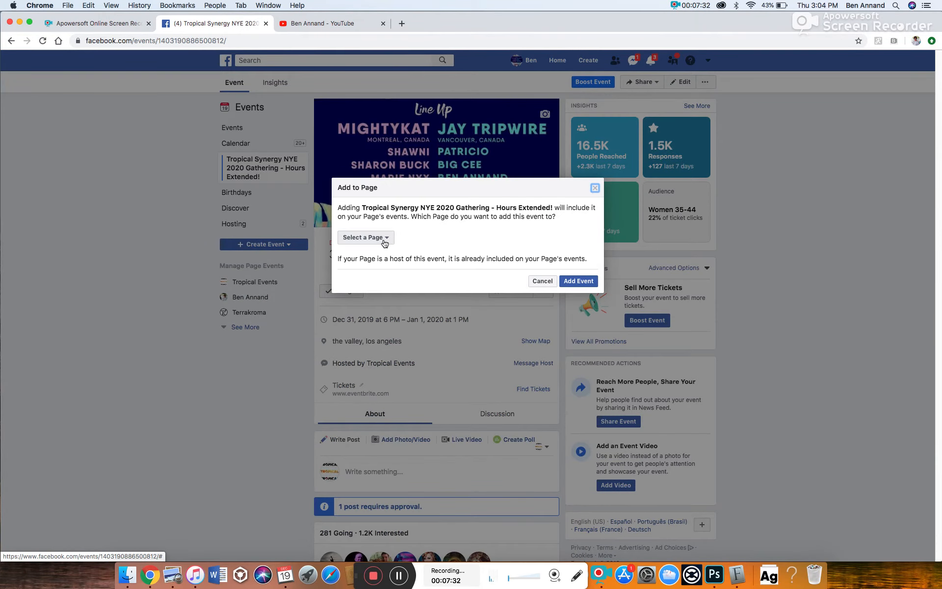
{"action": "left_click", "coordinate": [385, 238]}
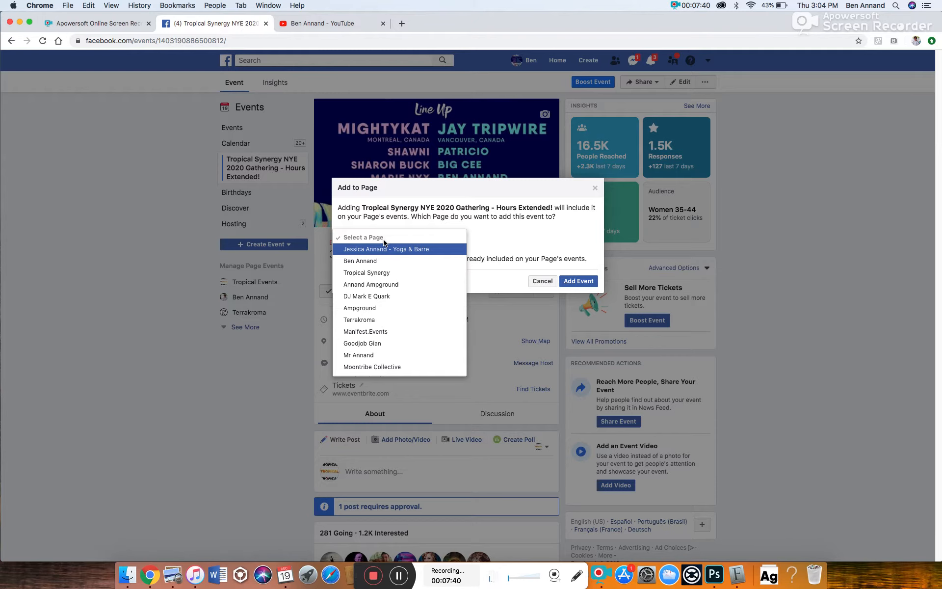
{"action": "left_click", "coordinate": [371, 272]}
{"action": "left_click", "coordinate": [578, 282]}
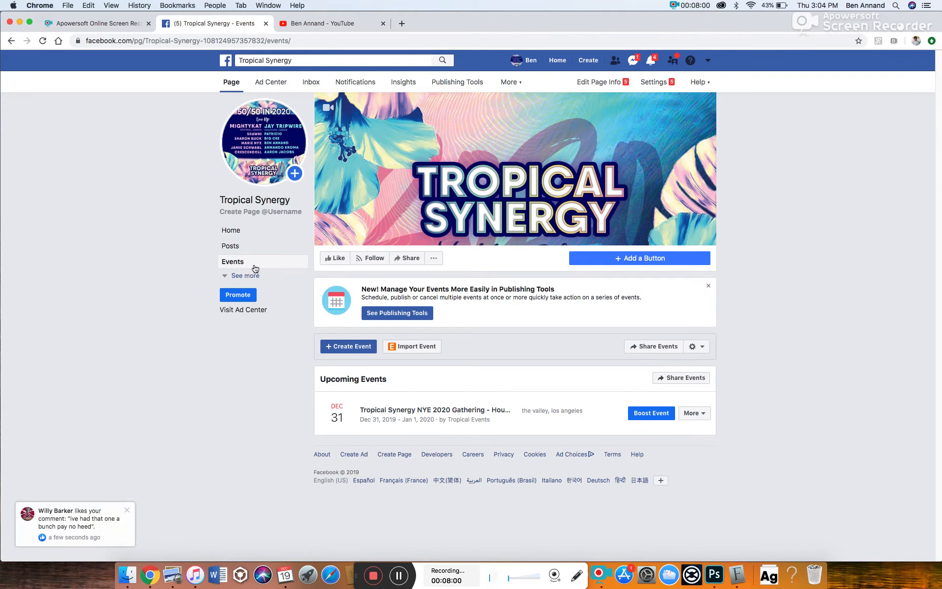
Add yourself as a team member in the Tropical Synergy Page's About section
{"action": "left_click", "coordinate": [232, 231]}
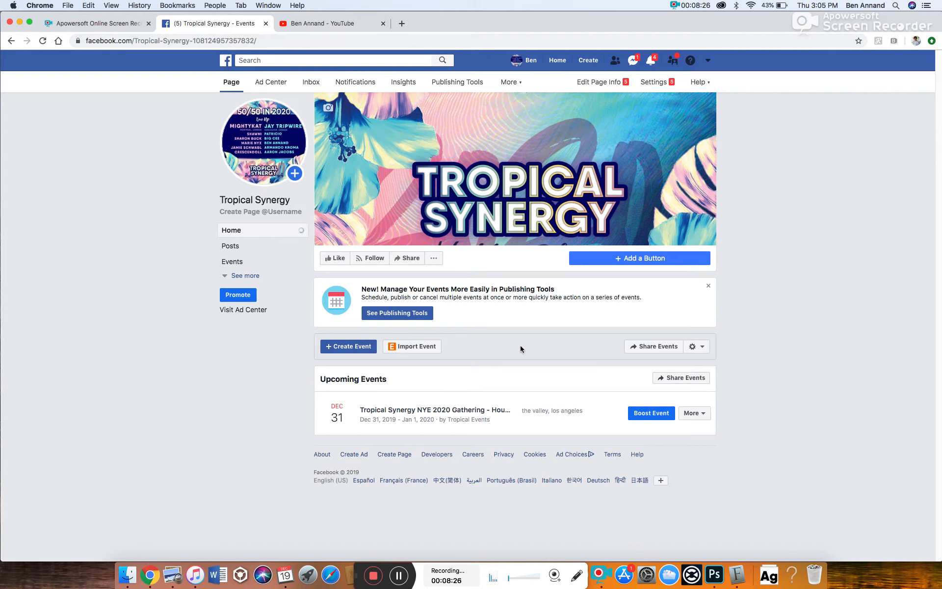
{"action": "left_click", "coordinate": [247, 275]}
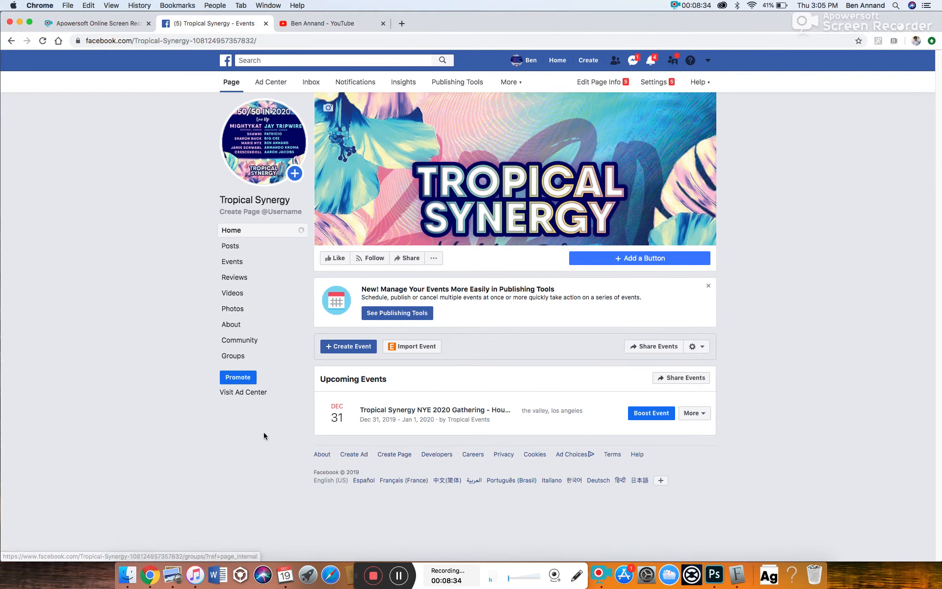
{"action": "left_click", "coordinate": [233, 310]}
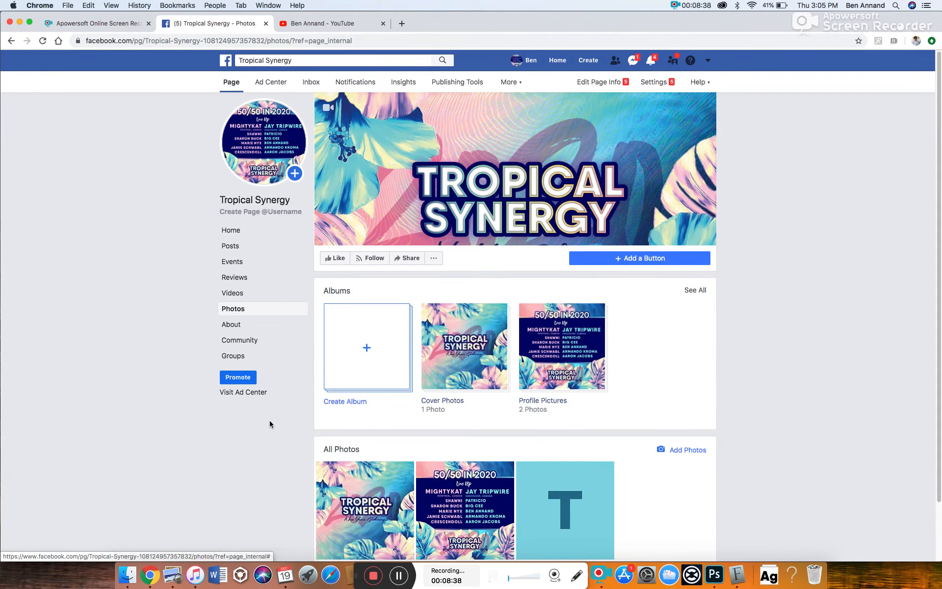
{"action": "left_click", "coordinate": [233, 331]}
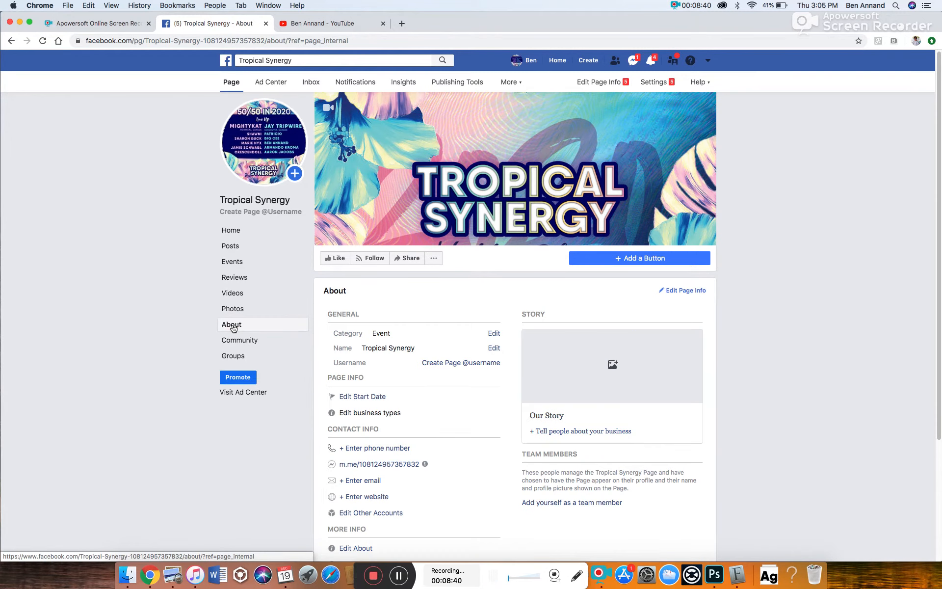
{"action": "scroll", "coordinate": [889, 398], "scroll_direction": "down", "scroll_amount": 3}
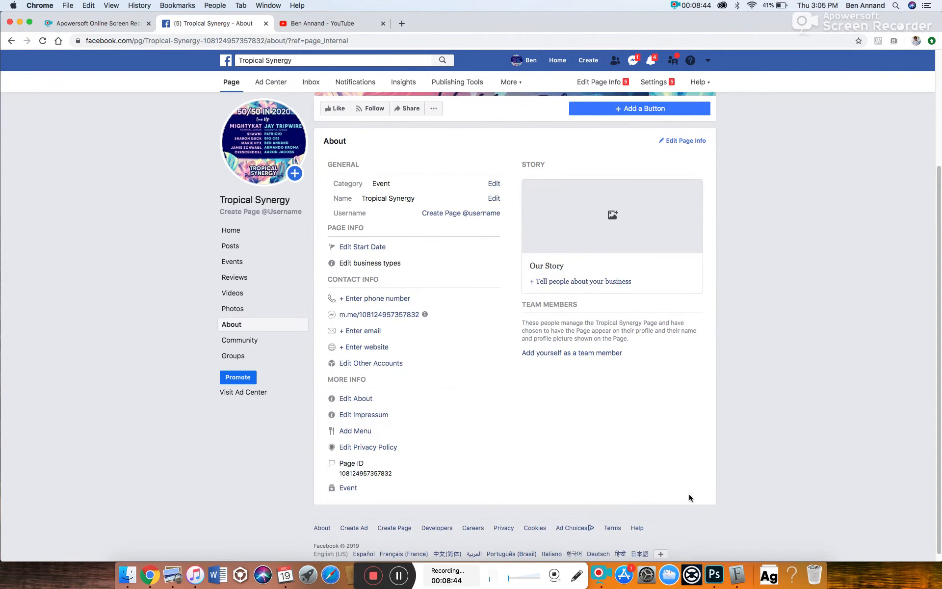
{"action": "left_click", "coordinate": [583, 353]}
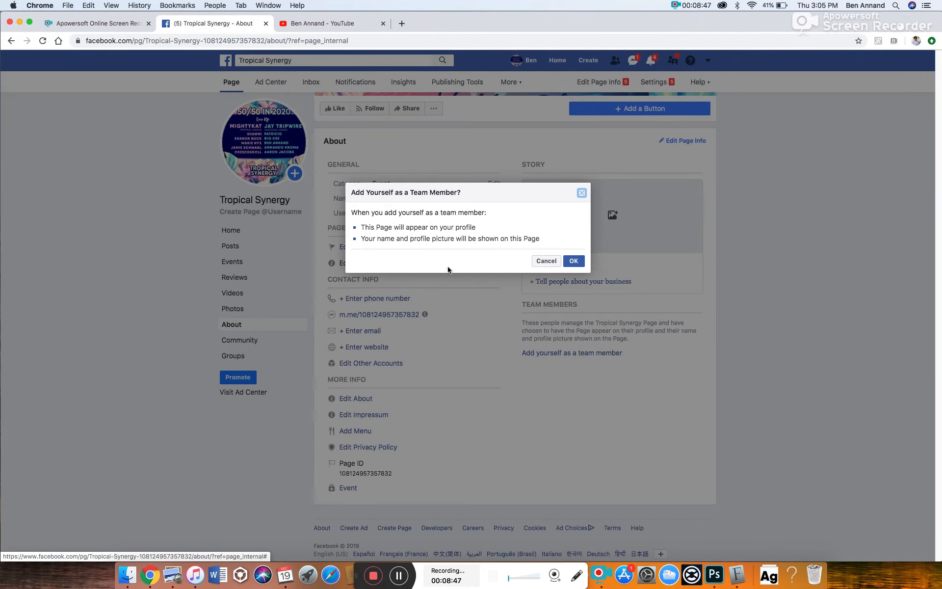
{"action": "left_click", "coordinate": [574, 261]}
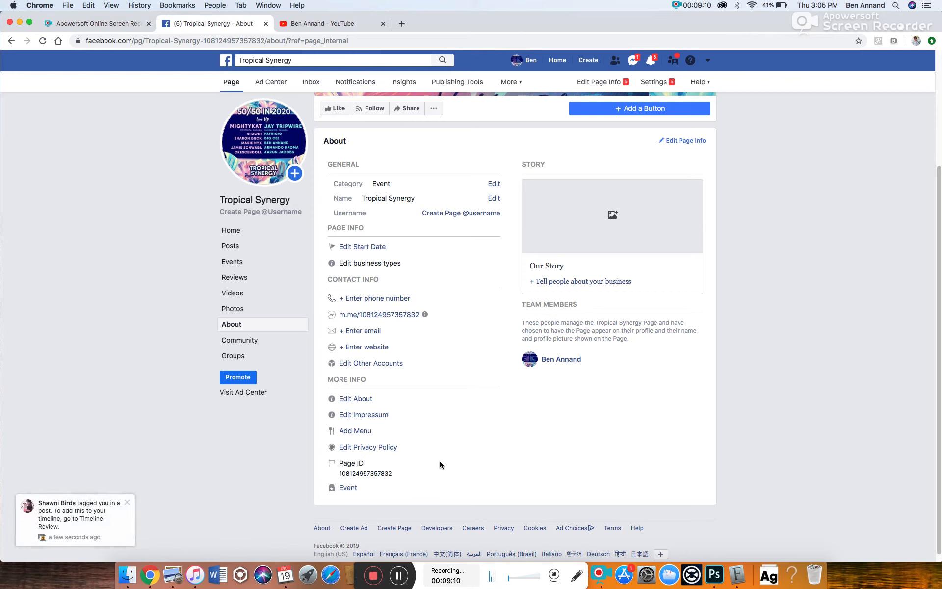
Link the existing group Organic Tropical House No GMOs to the Tropical Synergy Page
{"action": "left_click", "coordinate": [242, 341]}
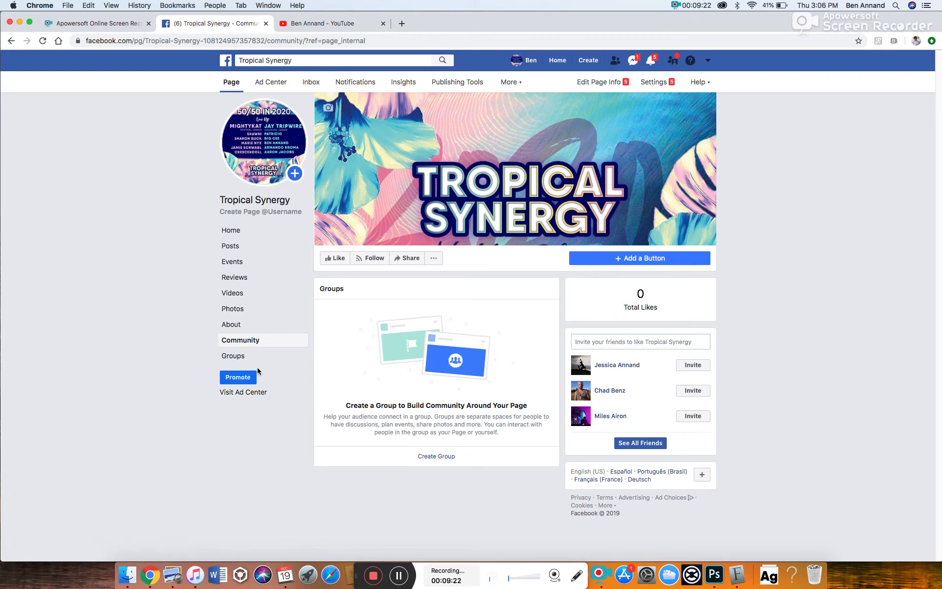
{"action": "left_click", "coordinate": [230, 357]}
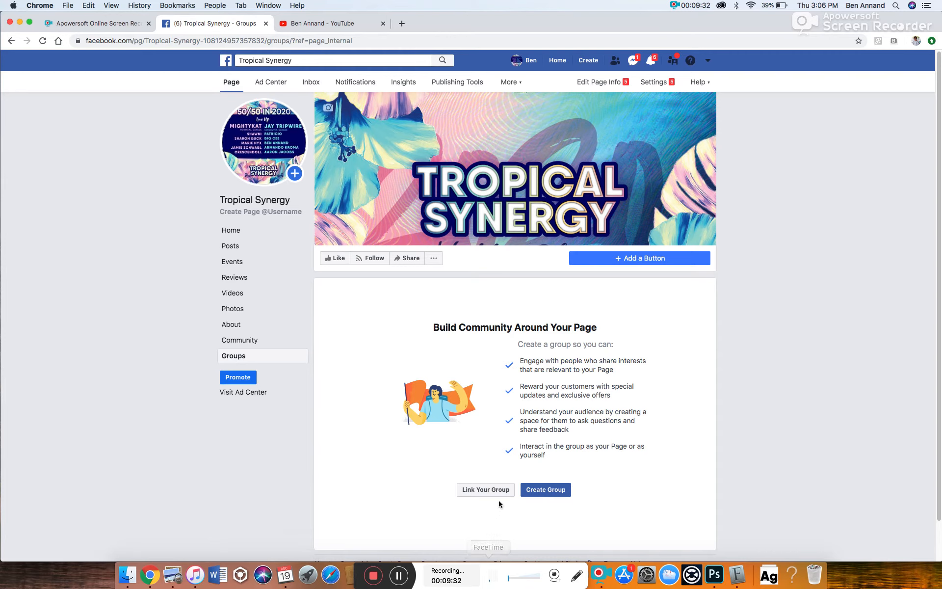
{"action": "left_click", "coordinate": [483, 491]}
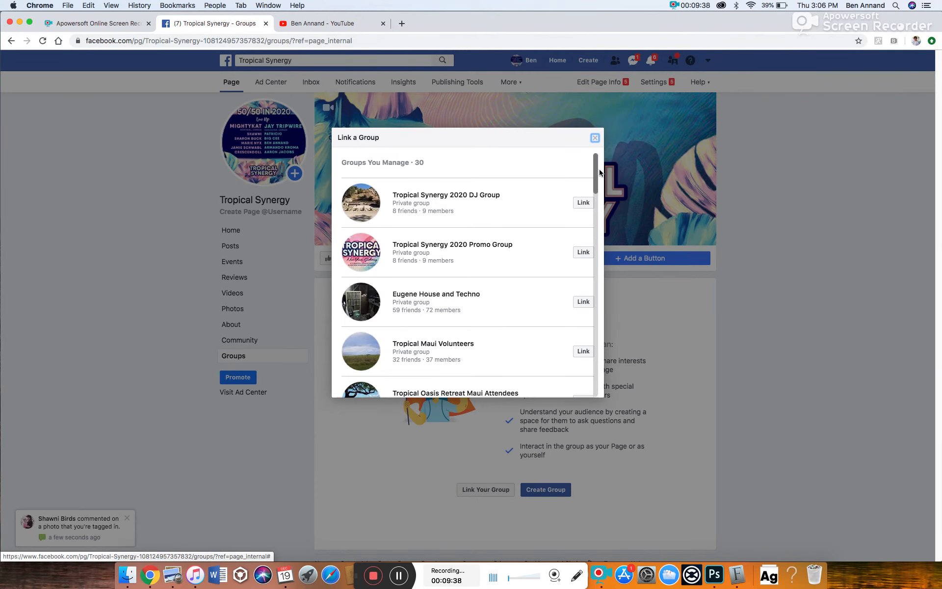
{"action": "left_click_drag", "start_coordinate": [595, 172], "coordinate": [608, 402]}
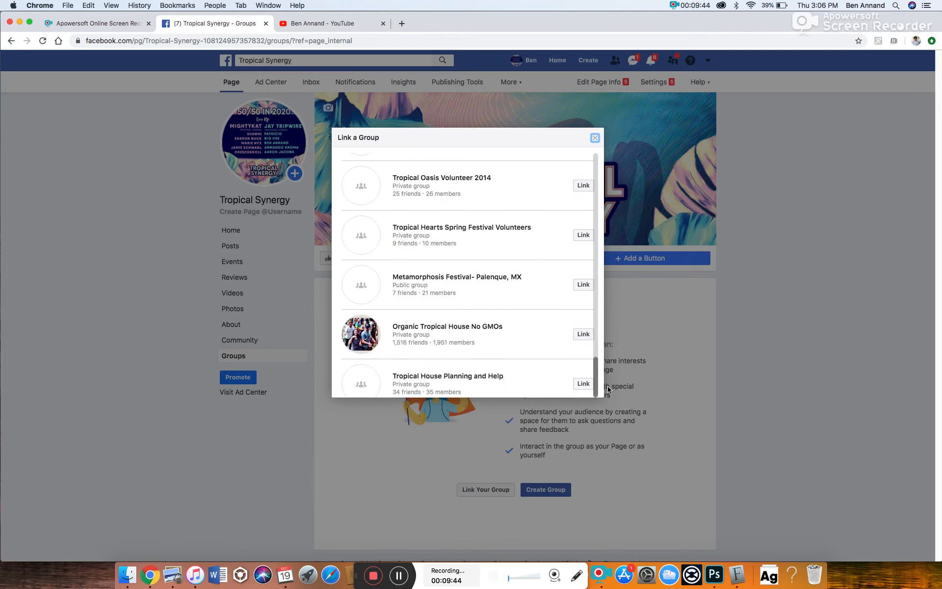
{"action": "left_click", "coordinate": [584, 336]}
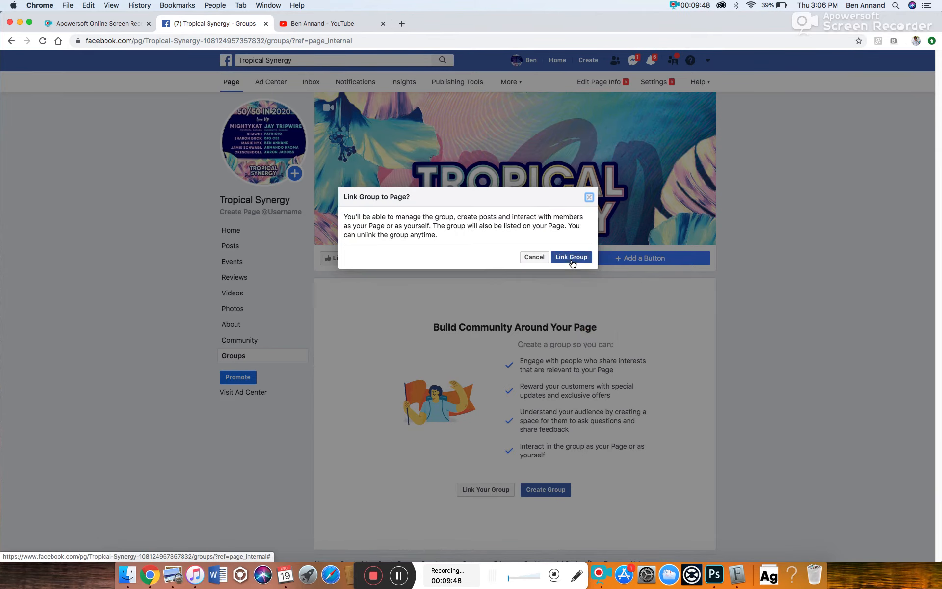
{"action": "left_click", "coordinate": [572, 257]}
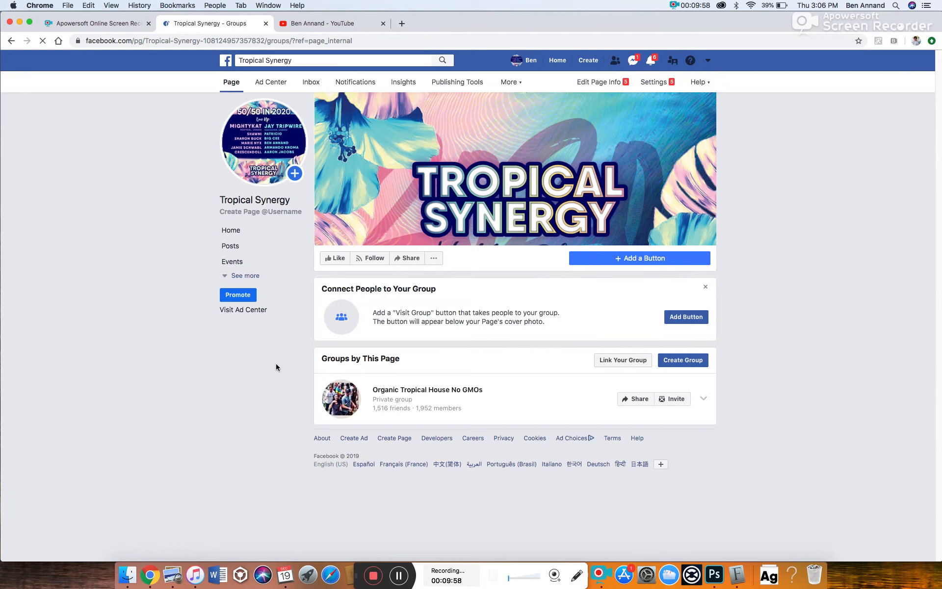
Create the username tropicalsynergynye for the Tropical Synergy Page
{"action": "left_click", "coordinate": [237, 230]}
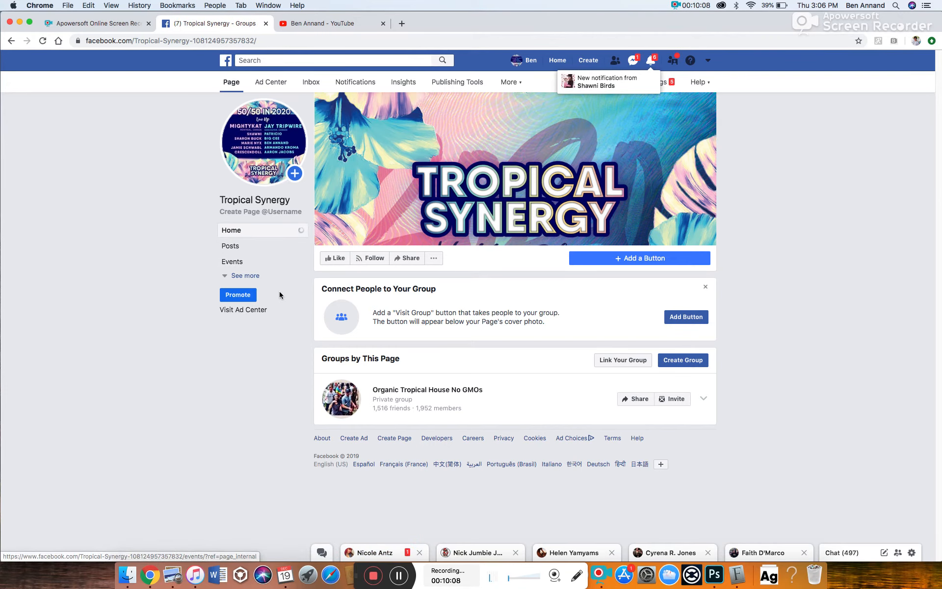
{"action": "left_click", "coordinate": [262, 211]}
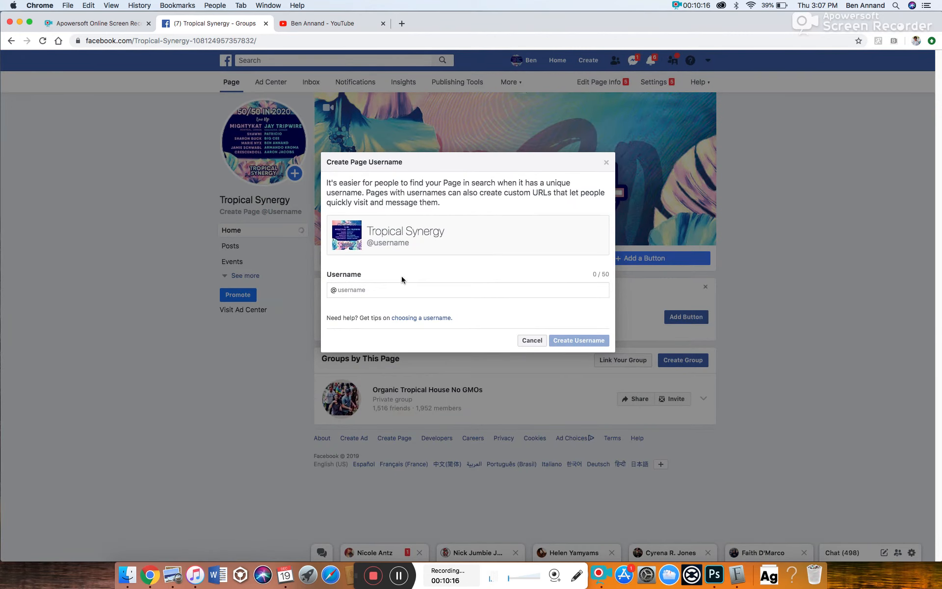
{"action": "left_click", "coordinate": [378, 290]}
{"action": "type", "text": "tropicalsynergy"}
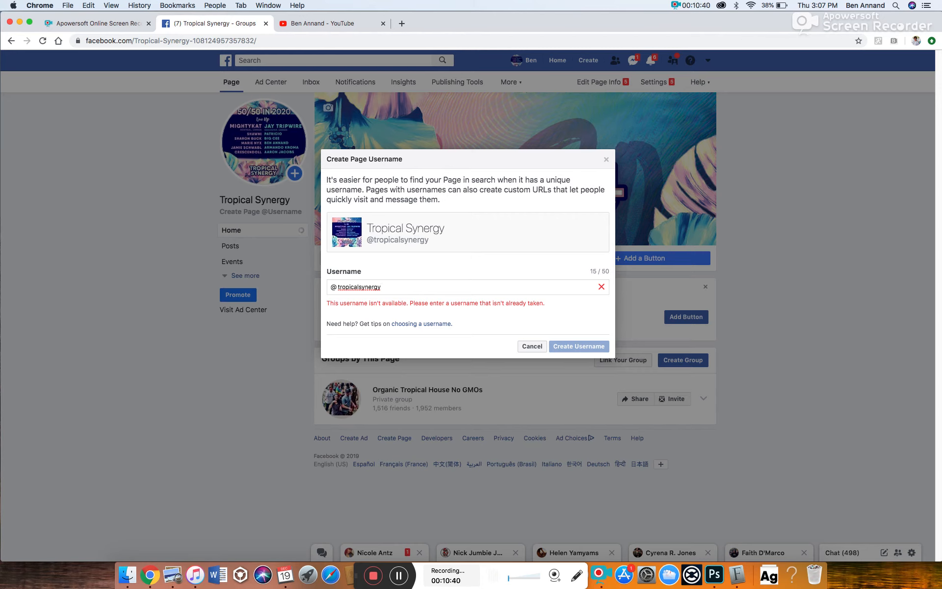
{"action": "type", "text": "nye"}
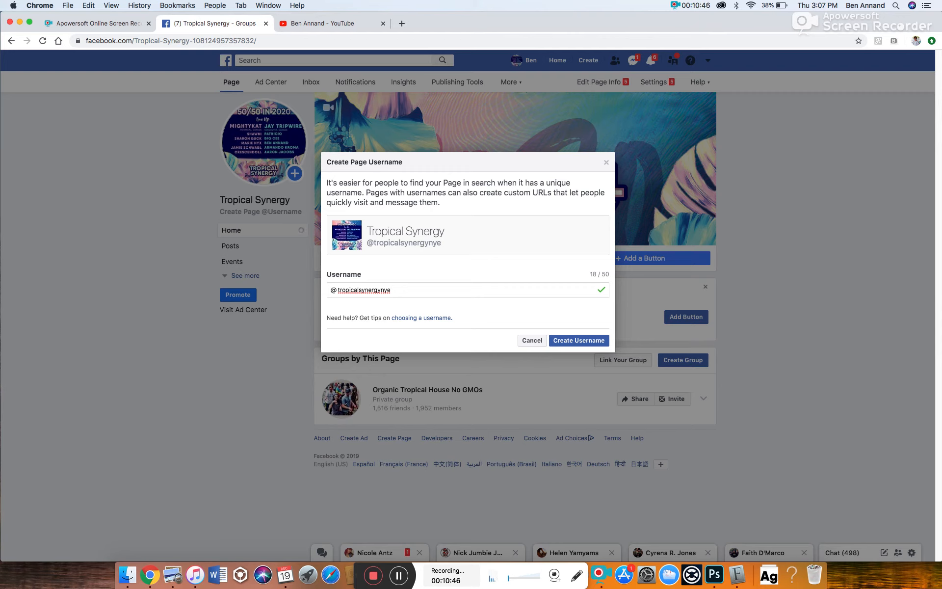
{"action": "left_click", "coordinate": [581, 340]}
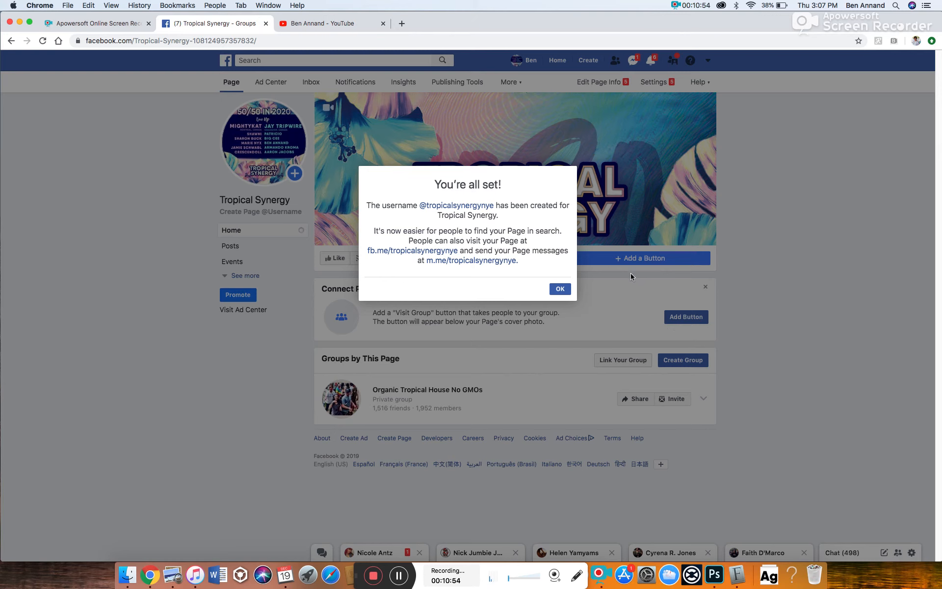
{"action": "left_click", "coordinate": [560, 289]}
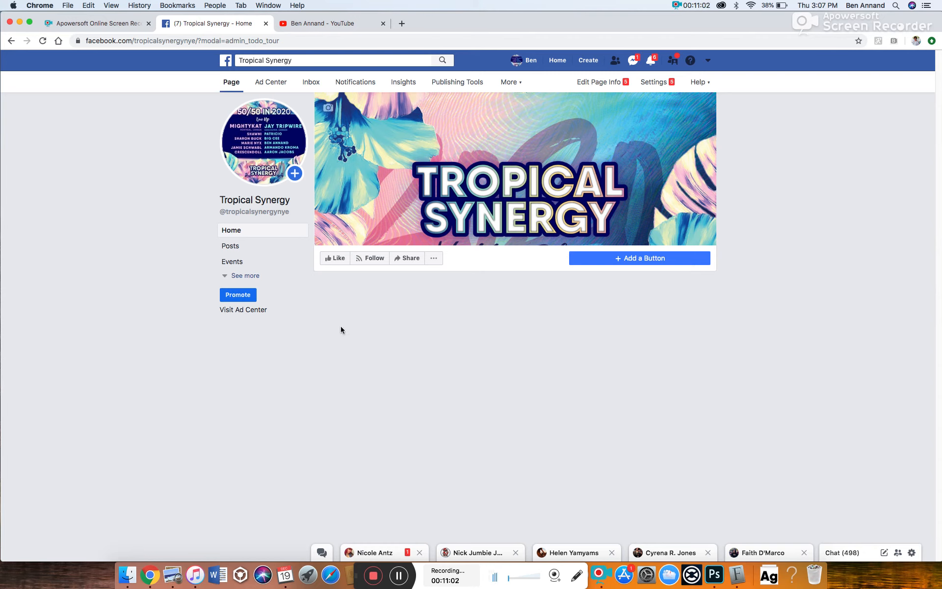
Dismiss the Page setup tip and select all friends to invite to like the Tropical Synergy Page
{"action": "mouse_move", "coordinate": [258, 216]}
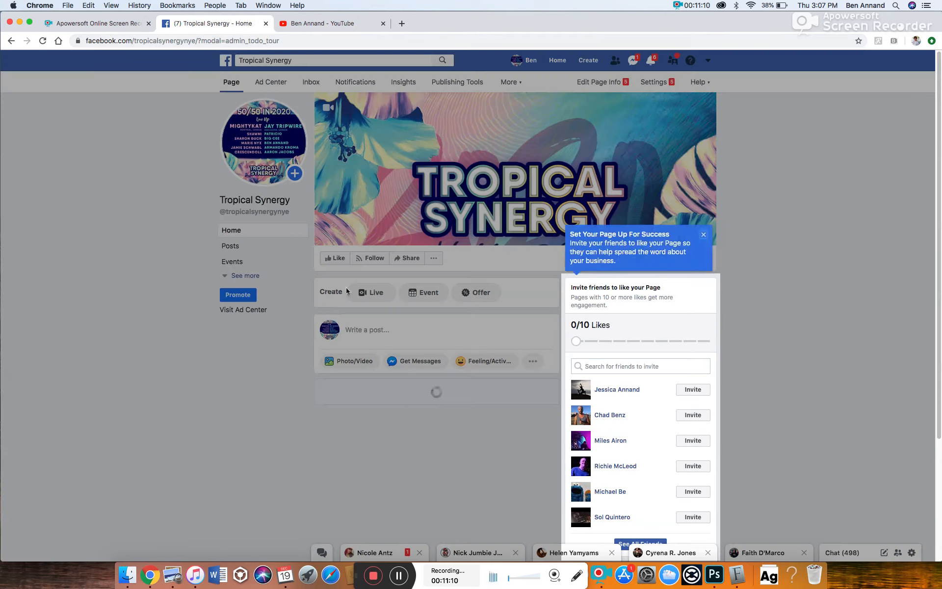
{"action": "left_click", "coordinate": [704, 235]}
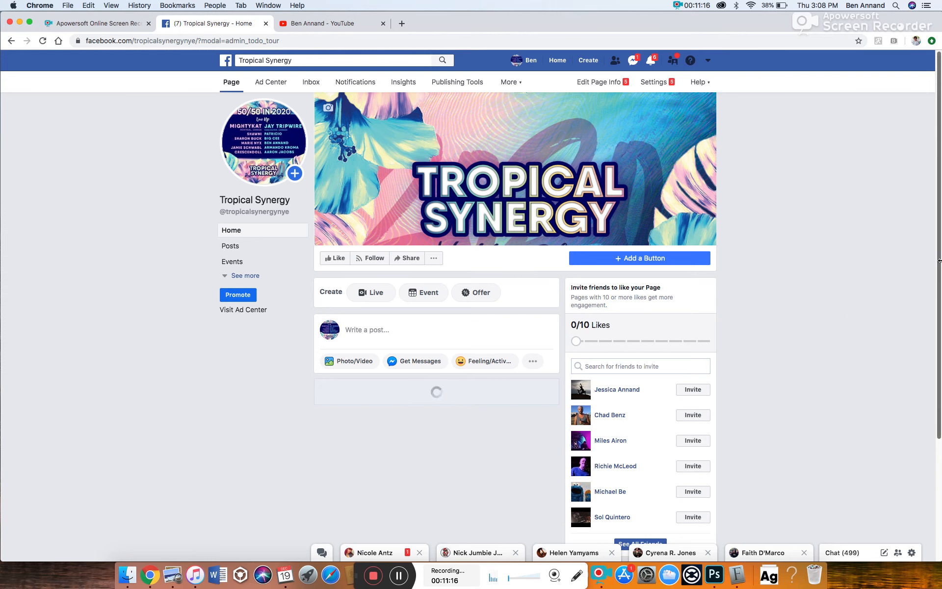
{"action": "scroll", "coordinate": [939, 260], "scroll_direction": "down", "scroll_amount": 5}
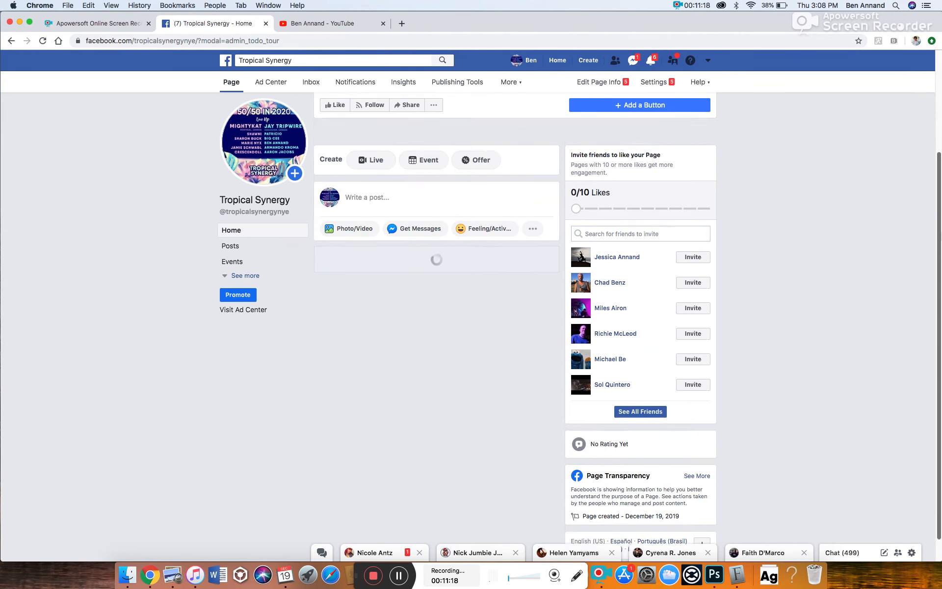
{"action": "scroll", "coordinate": [939, 261], "scroll_direction": "up", "scroll_amount": 5}
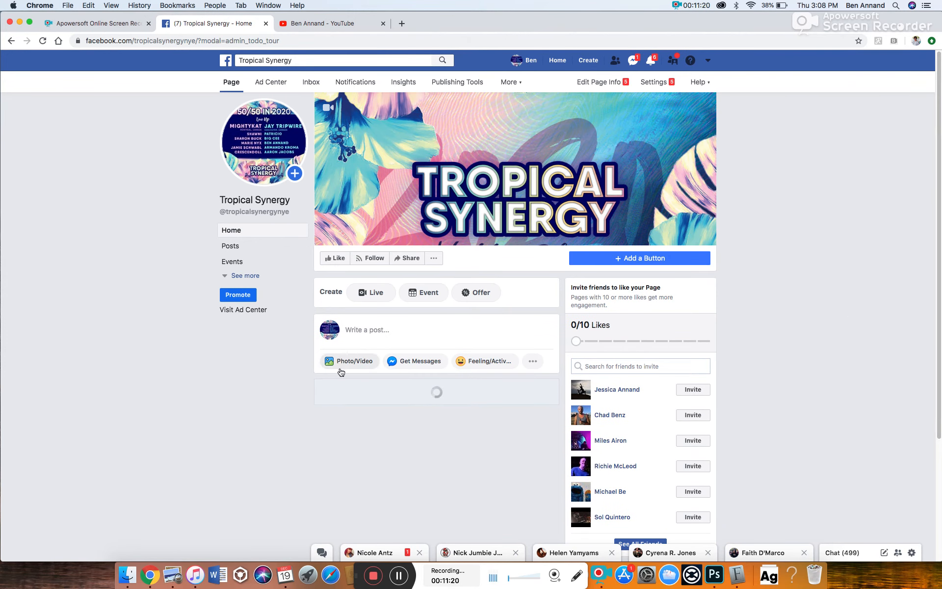
{"action": "left_click", "coordinate": [434, 259]}
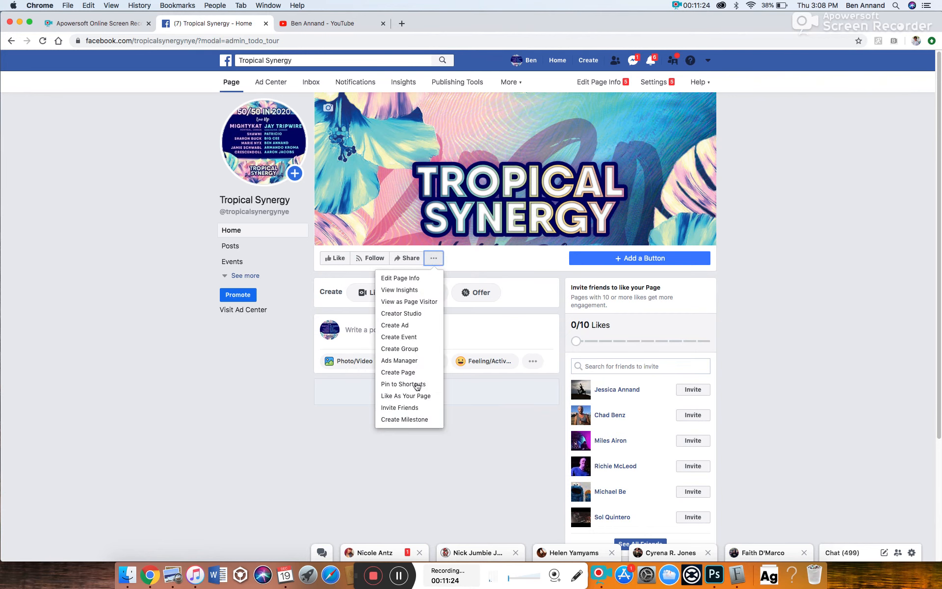
{"action": "left_click", "coordinate": [405, 408]}
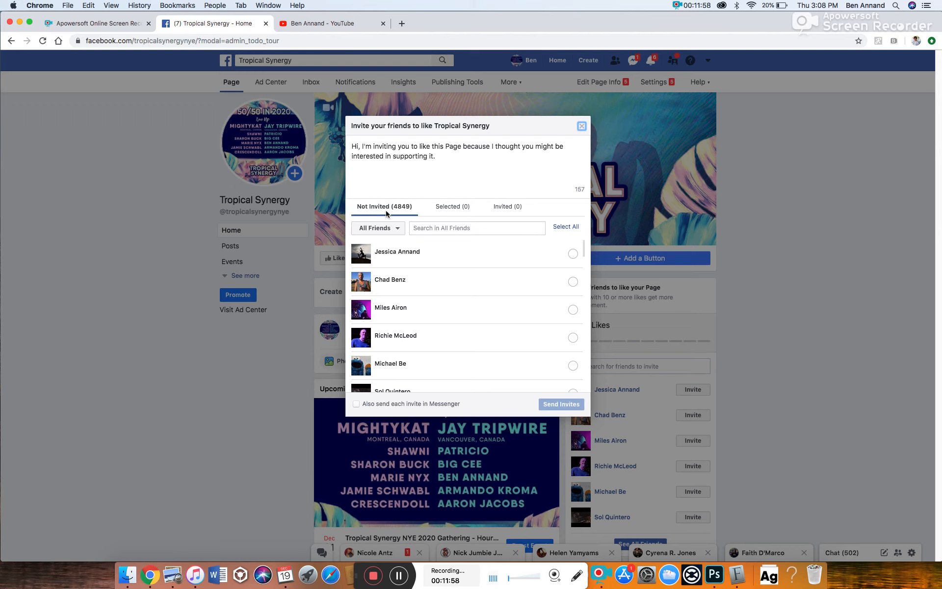
{"action": "left_click", "coordinate": [566, 227]}
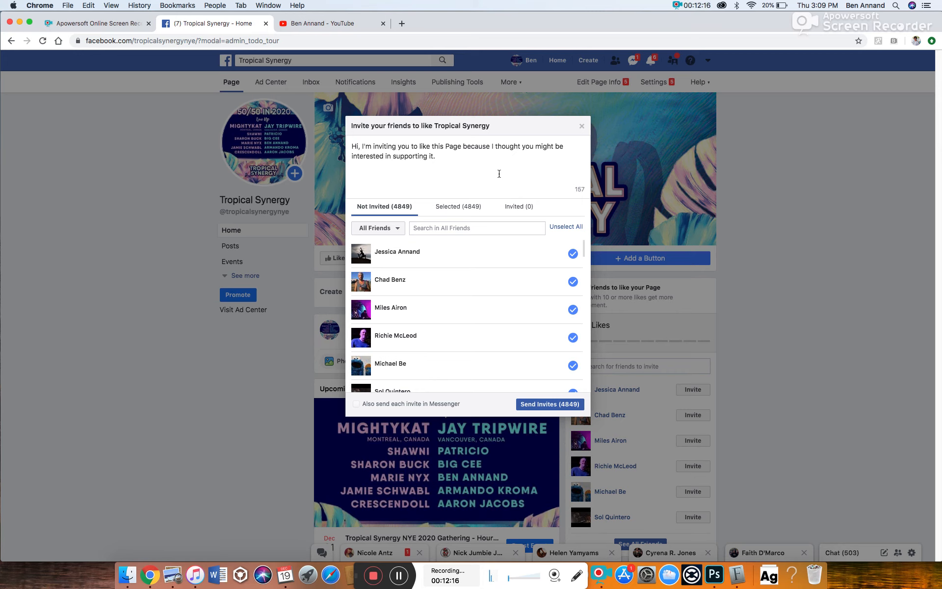
Replace the invitation message with "Hello friends!", a blank line and "2020 is upon us, please like our new page to support our event"
{"action": "triple_click", "coordinate": [481, 162]}
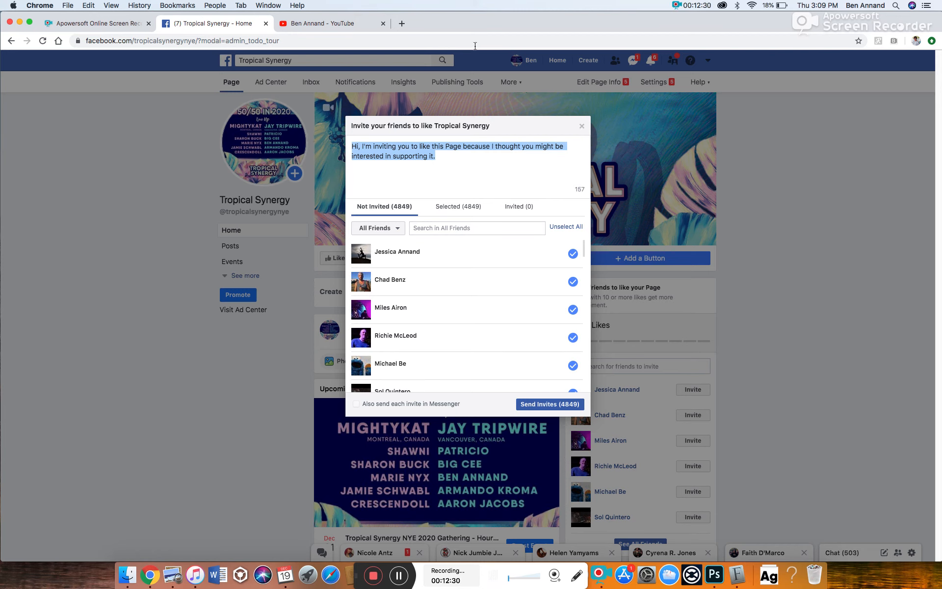
{"action": "type", "text": "Hell"}
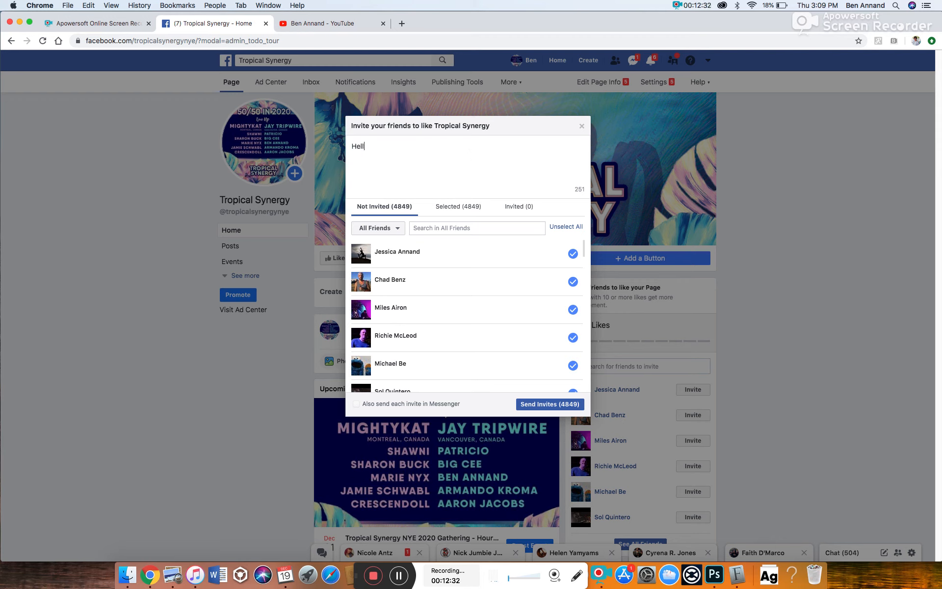
{"action": "type", "text": "o friends!"}
{"action": "key", "text": "Return"}
{"action": "key", "text": "Return"}
{"action": "type", "text": "2020 is upin"}
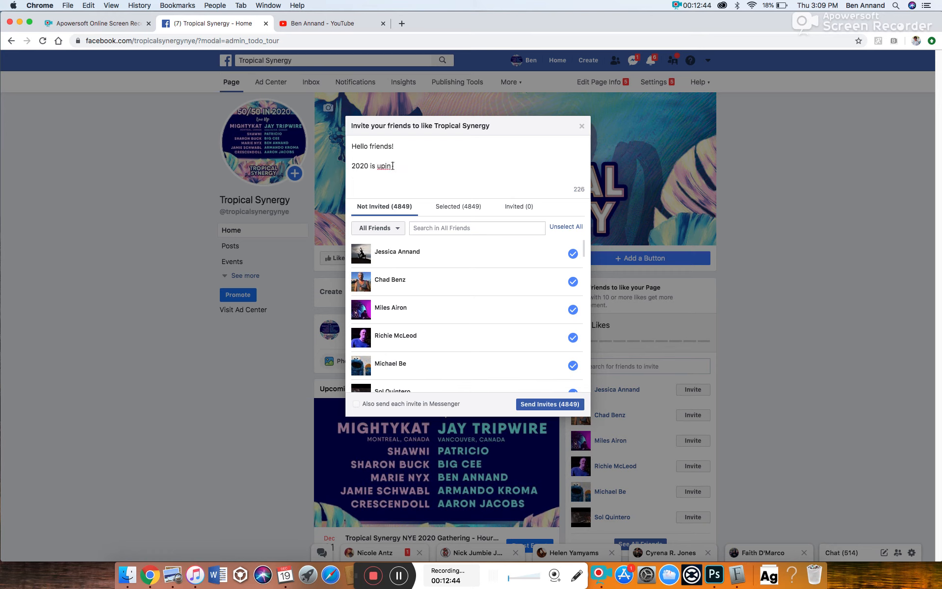
{"action": "key", "text": "BackSpace"}
{"action": "key", "text": "BackSpace"}
{"action": "key", "text": "BackSpace"}
{"action": "type", "text": "on us, please like our new "}
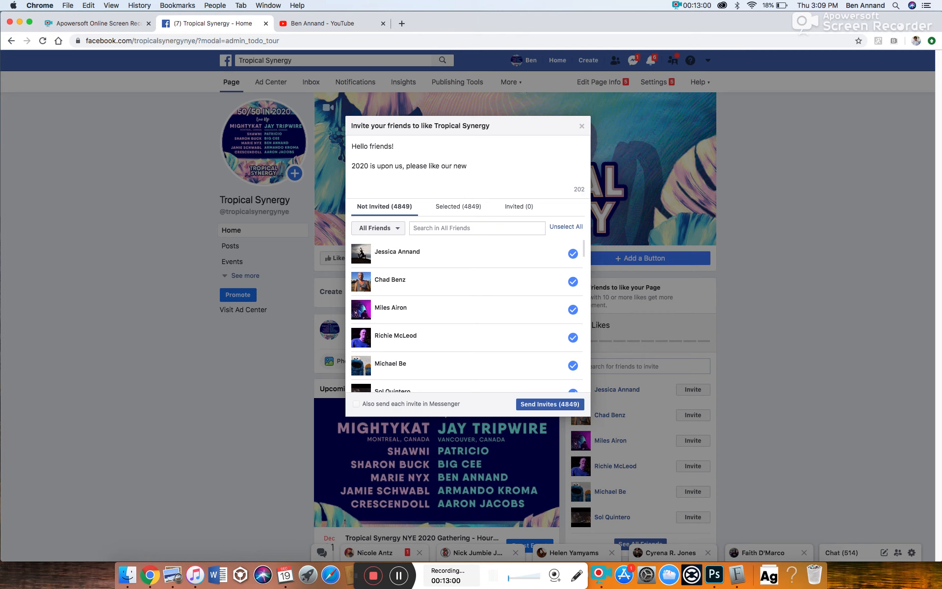
{"action": "type", "text": "opage"}
{"action": "key", "text": "BackSpace"}
{"action": "key", "text": "BackSpace"}
{"action": "key", "text": "BackSpace"}
{"action": "key", "text": "BackSpace"}
{"action": "key", "text": "BackSpace"}
{"action": "key", "text": "BackSpace"}
{"action": "type", "text": "page to suport our event"}
{"action": "left_click", "coordinate": [506, 167]}
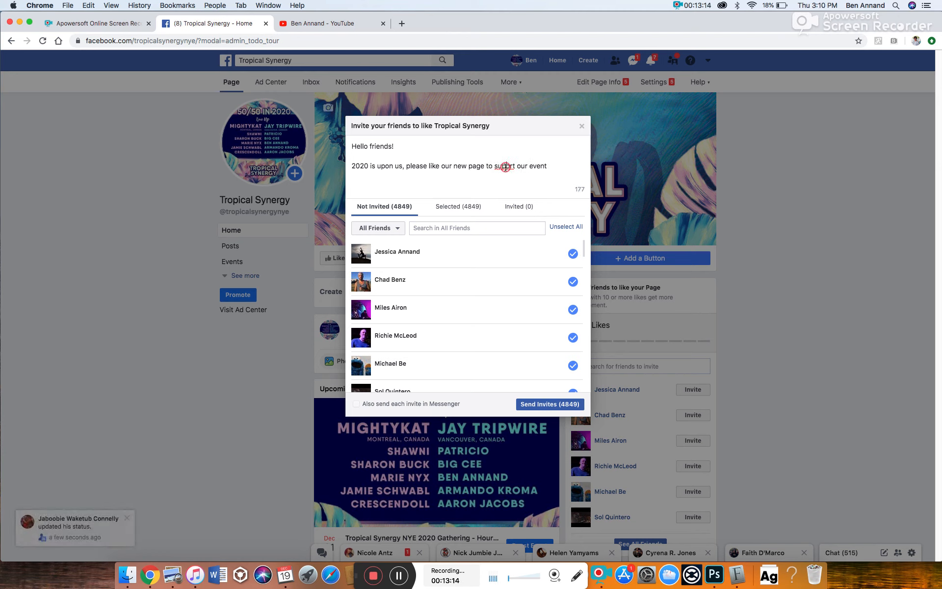
{"action": "type", "text": "p"}
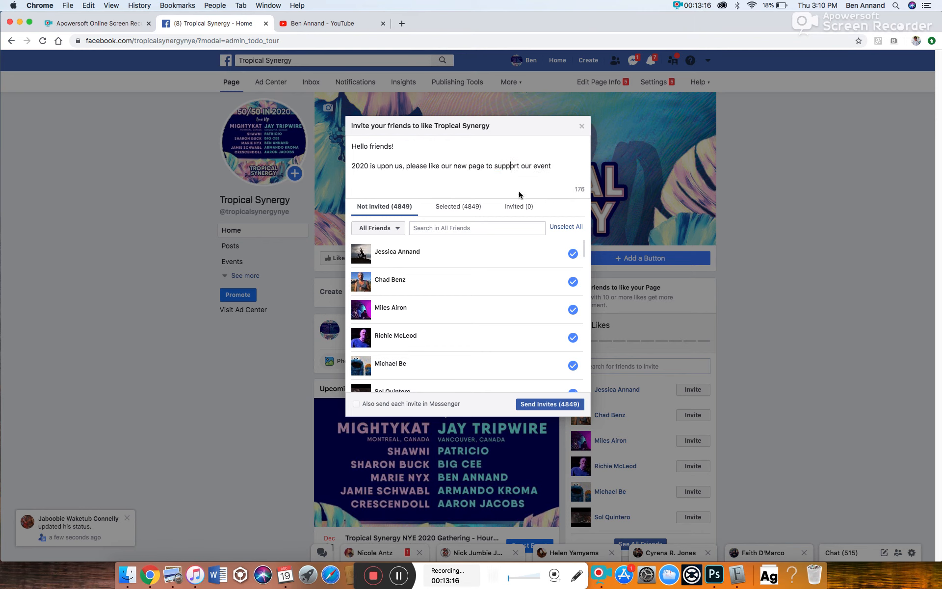